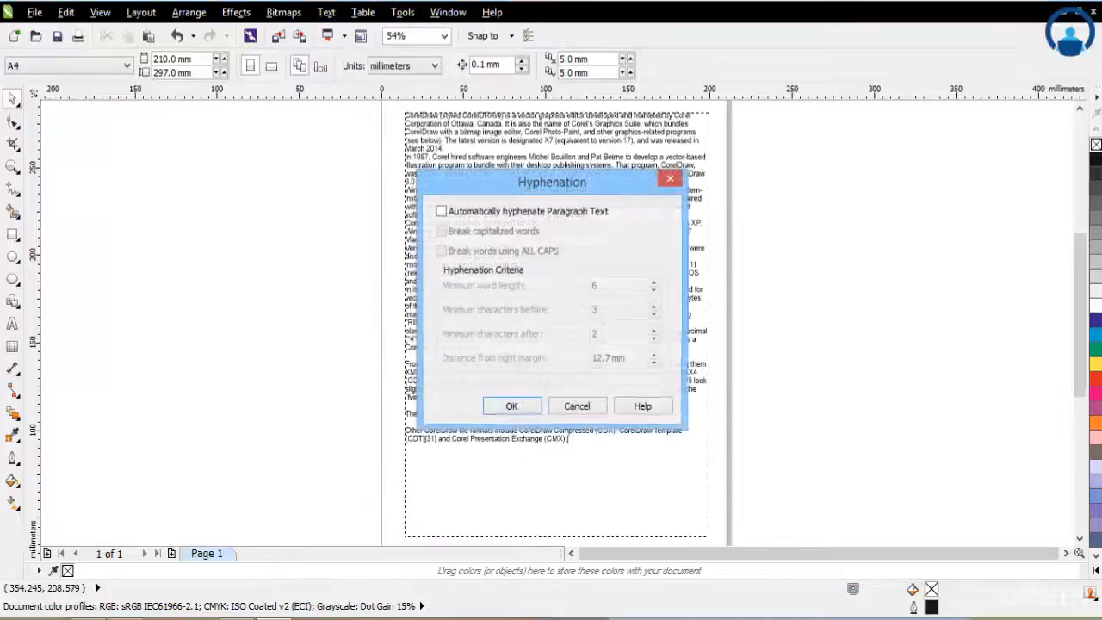
Step: Try to turn on automatic hyphenation of paragraph text with no text frame selected
{"action": "left_click_drag", "start_coordinate": [553, 179], "coordinate": [839, 131]}
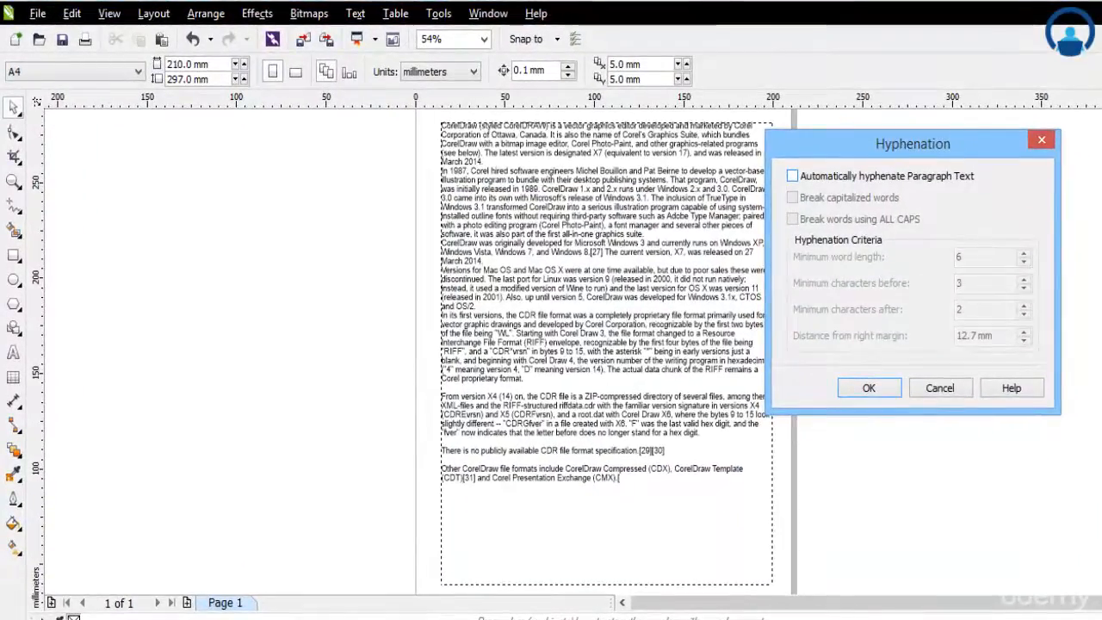
{"action": "left_click", "coordinate": [791, 175]}
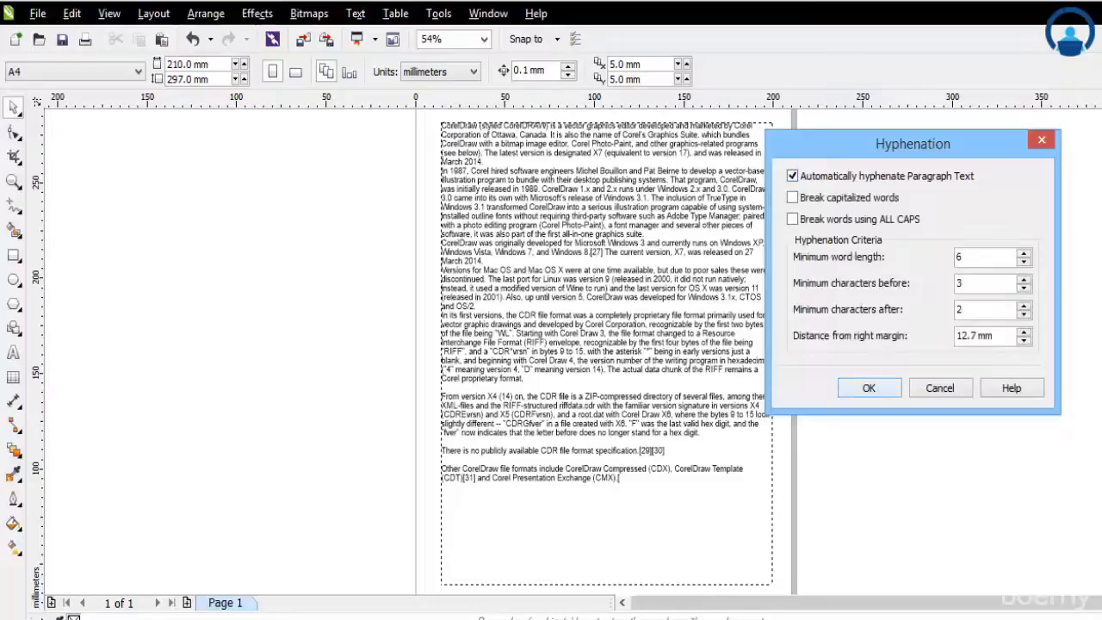
{"action": "key", "text": "Return"}
{"action": "key", "text": "Return"}
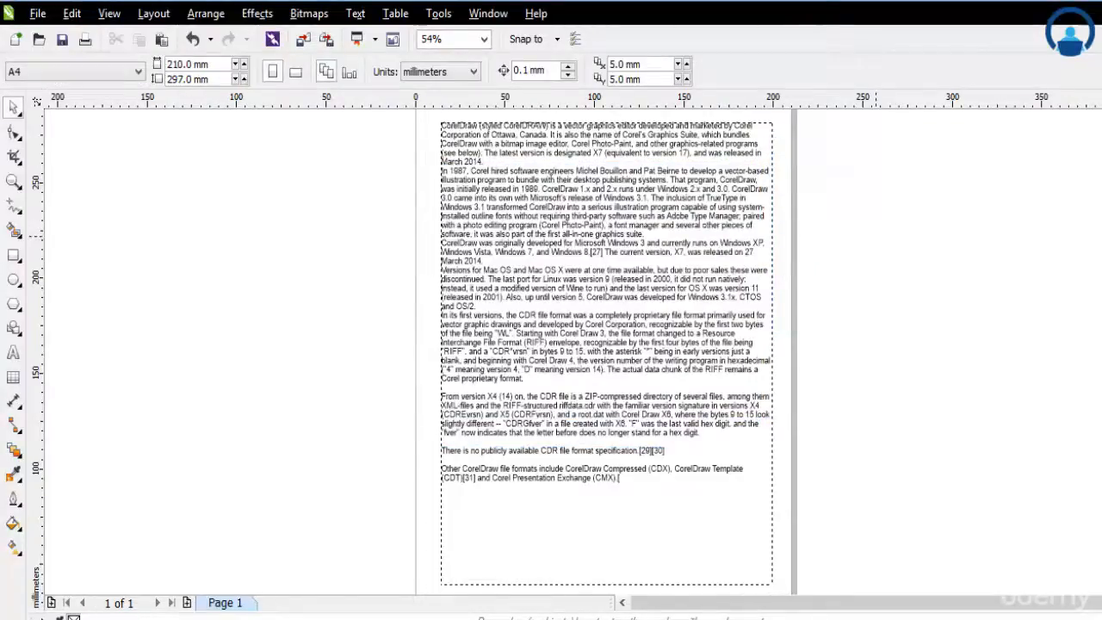
Step: Shorten the paragraph text frame from its lower edge to about 198 mm high
{"action": "left_click", "coordinate": [607, 353]}
{"action": "left_click_drag", "start_coordinate": [607, 590], "coordinate": [608, 505]}
{"action": "key", "text": "Escape"}
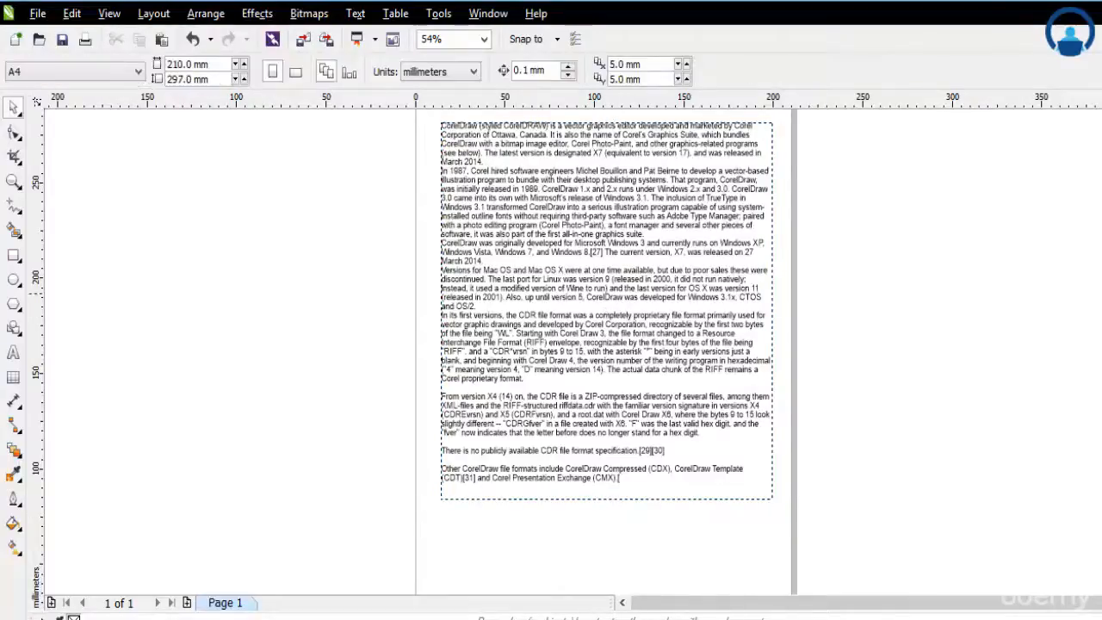
Step: Delete the blank lines between the last four paragraphs of the text frame
{"action": "key", "text": "F2"}
{"action": "left_click_drag", "start_coordinate": [352, 312], "coordinate": [880, 495]}
{"action": "double_click", "coordinate": [427, 354]}
{"action": "left_click", "coordinate": [389, 300]}
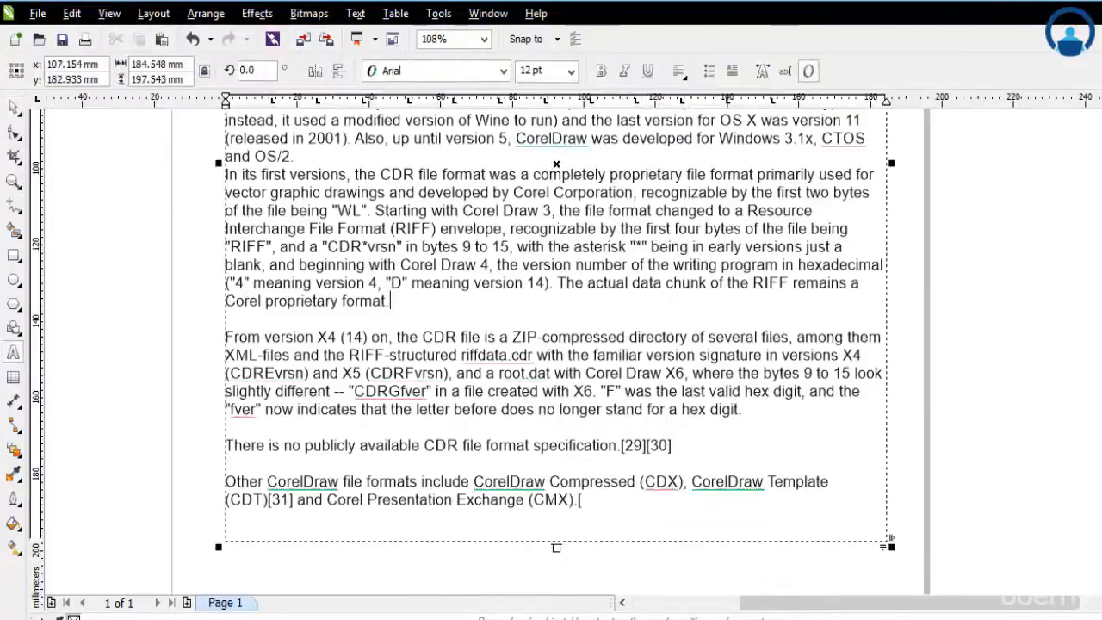
{"action": "key", "text": "Delete"}
{"action": "left_click", "coordinate": [742, 391]}
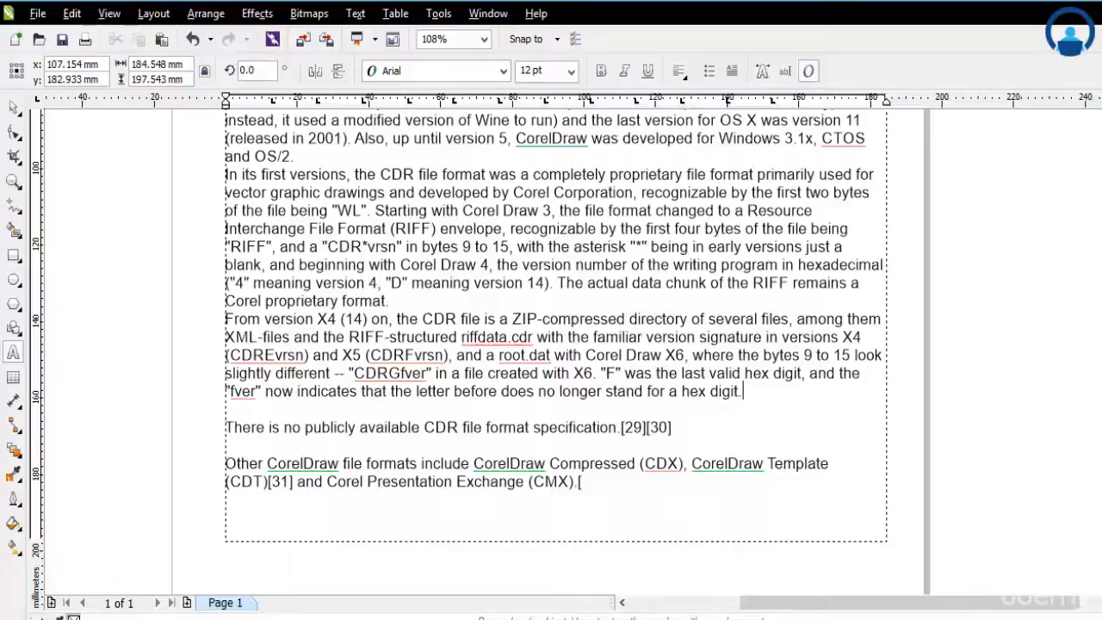
{"action": "key", "text": "Delete"}
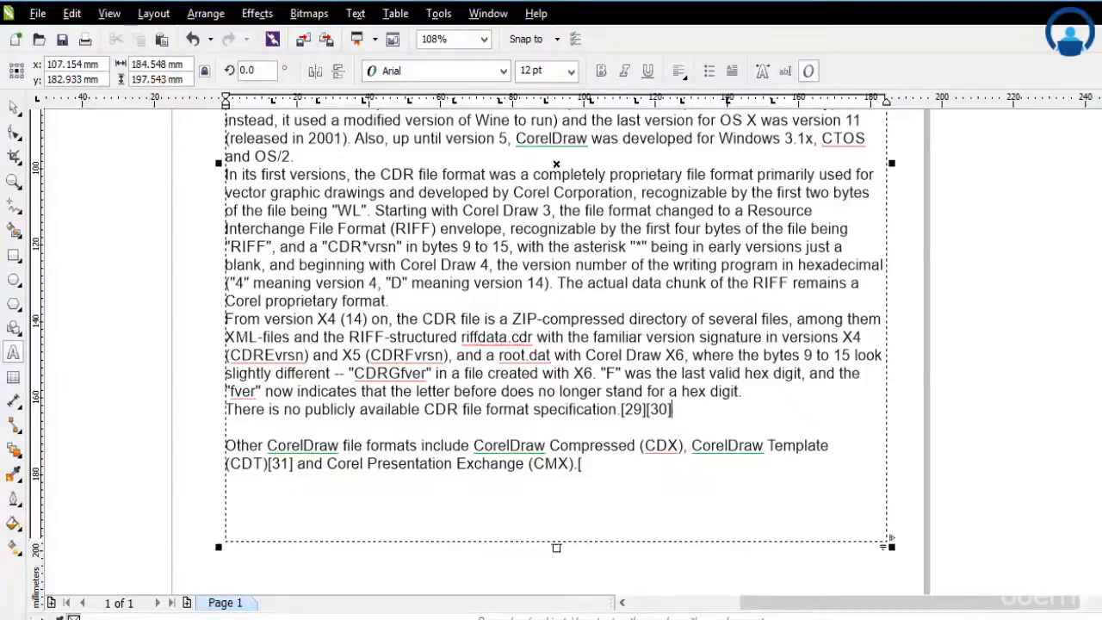
{"action": "key", "text": "Delete"}
{"action": "left_click", "coordinate": [13, 106]}
{"action": "left_click", "coordinate": [117, 321]}
Step: Shorten the paragraph text frame from its lower edge to about 179 mm high
{"action": "scroll", "coordinate": [116, 321], "scroll_direction": "down", "scroll_amount": 2}
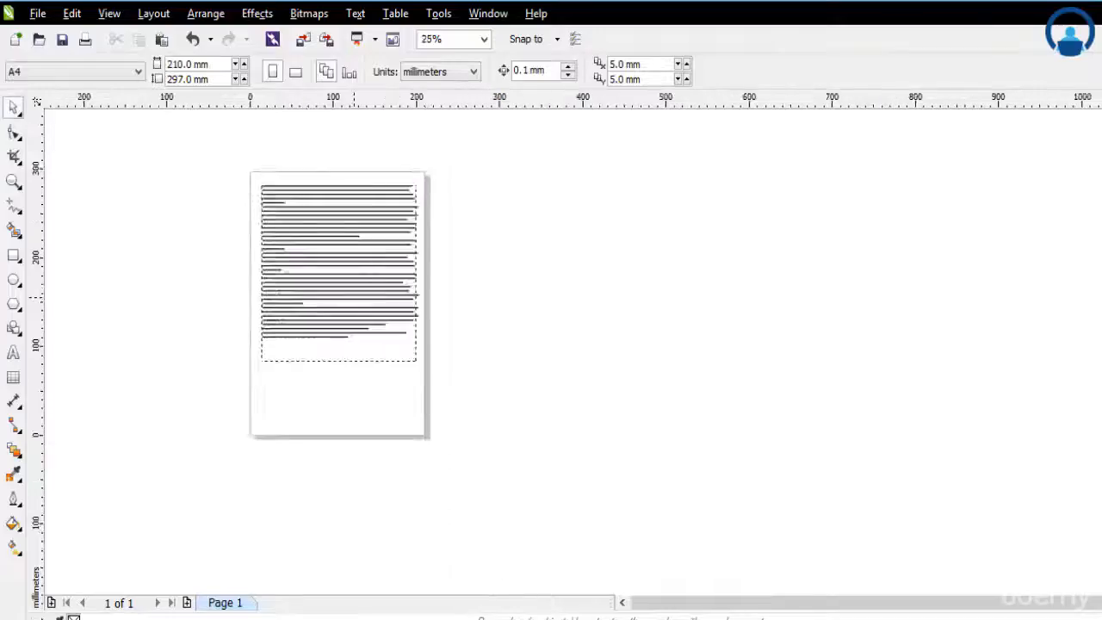
{"action": "key", "text": "F4"}
{"action": "left_click", "coordinate": [665, 349]}
{"action": "left_click_drag", "start_coordinate": [607, 589], "coordinate": [607, 546]}
{"action": "key", "text": "Escape"}
{"action": "key", "text": "F4"}
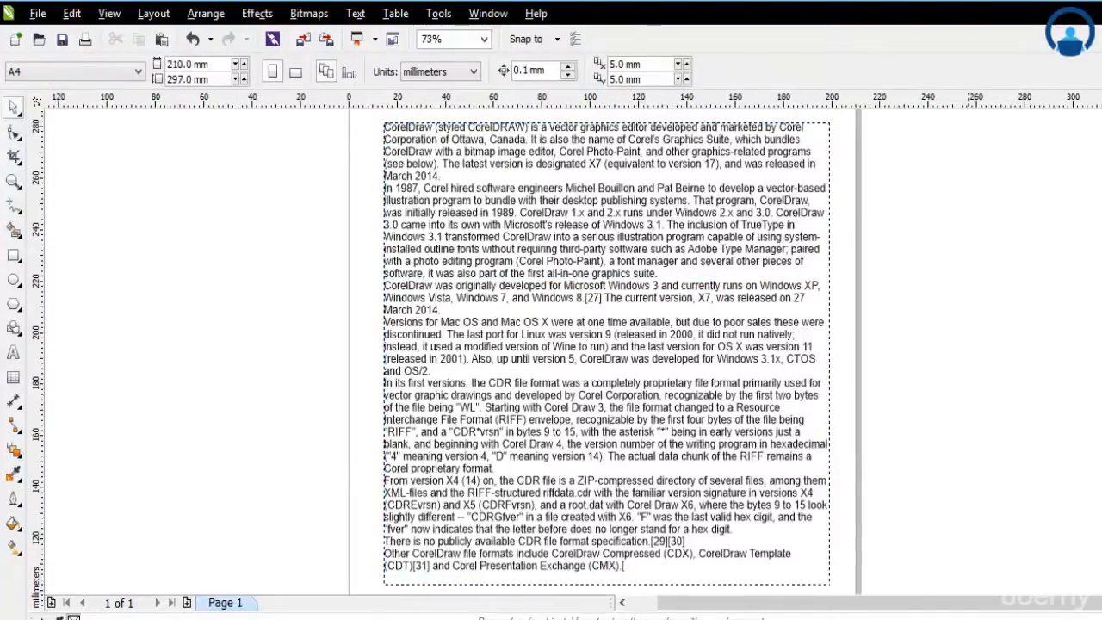
{"action": "left_click", "coordinate": [354, 13]}
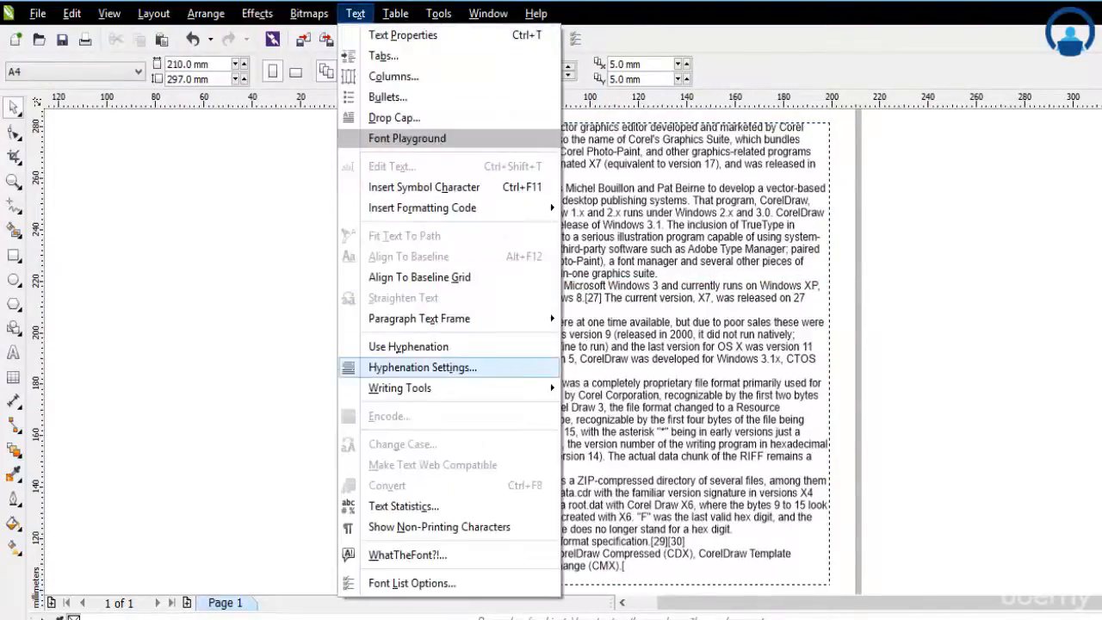
{"action": "key", "text": "Return"}
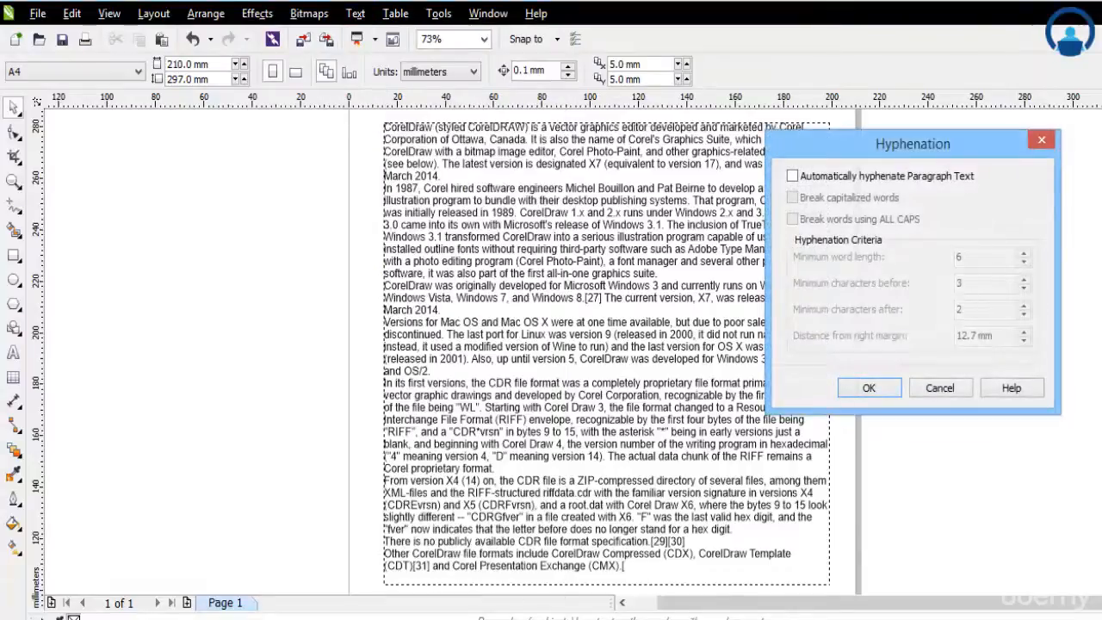
{"action": "left_click_drag", "start_coordinate": [913, 144], "coordinate": [611, 159]}
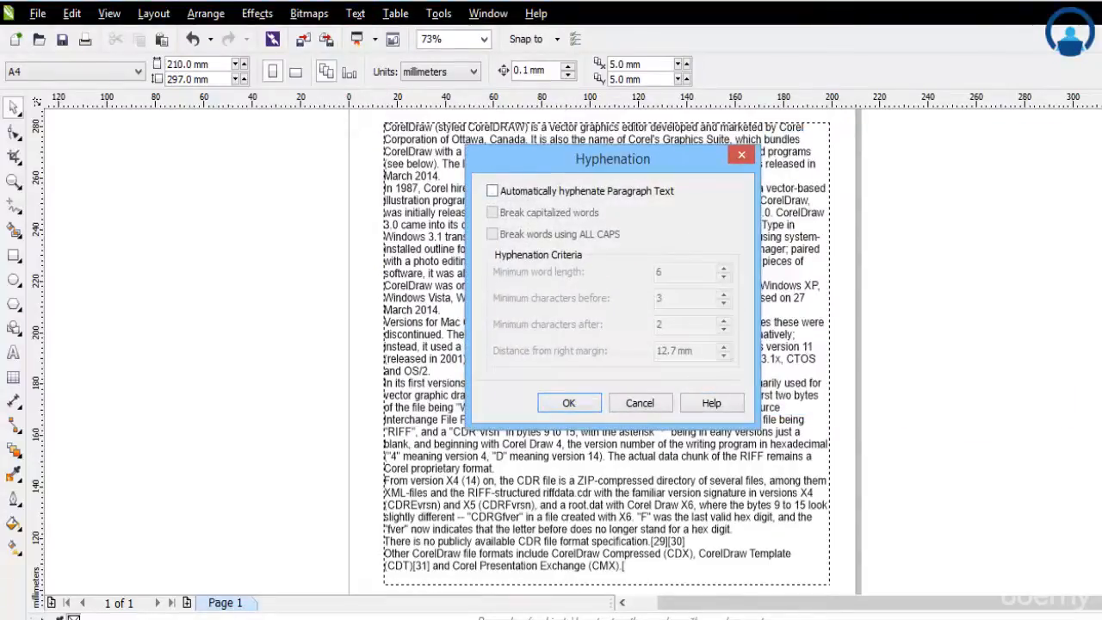
{"action": "key", "text": "space"}
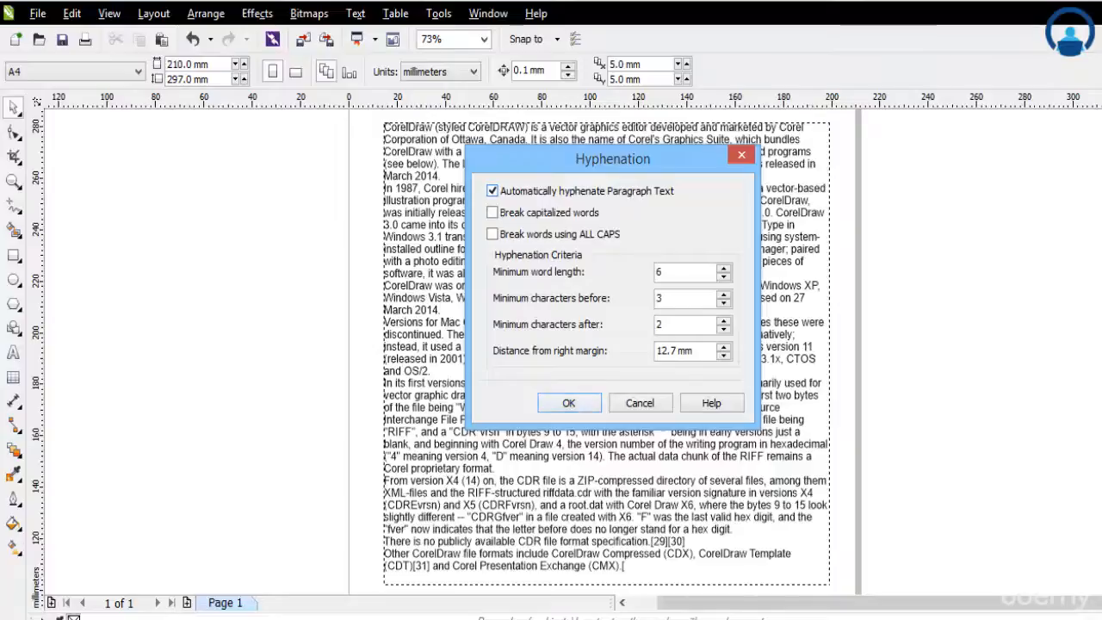
{"action": "key", "text": "Return"}
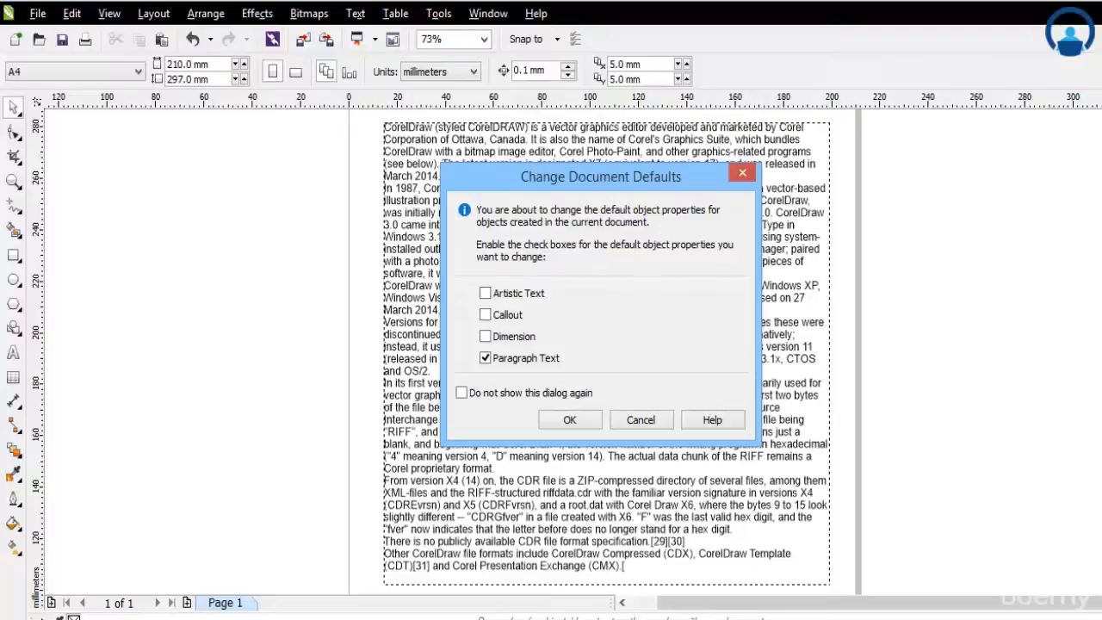
{"action": "left_click", "coordinate": [640, 419]}
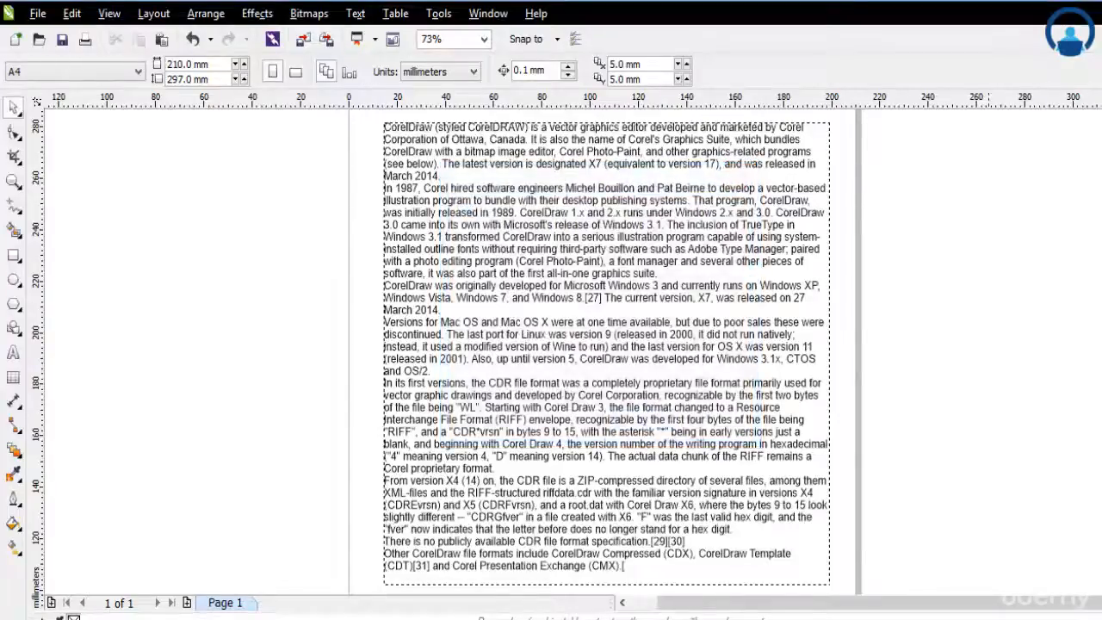
Step: Select the paragraph text frame and enable automatic hyphenation of paragraph text in its hyphenation settings
{"action": "left_click", "coordinate": [567, 216]}
{"action": "left_click", "coordinate": [354, 13]}
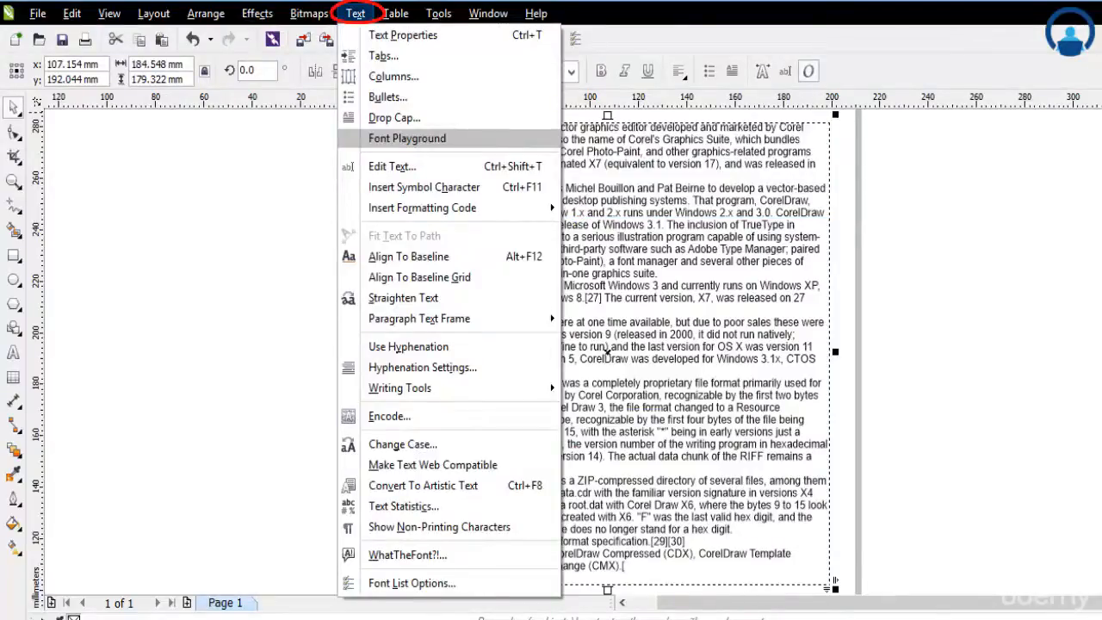
{"action": "left_click", "coordinate": [422, 367]}
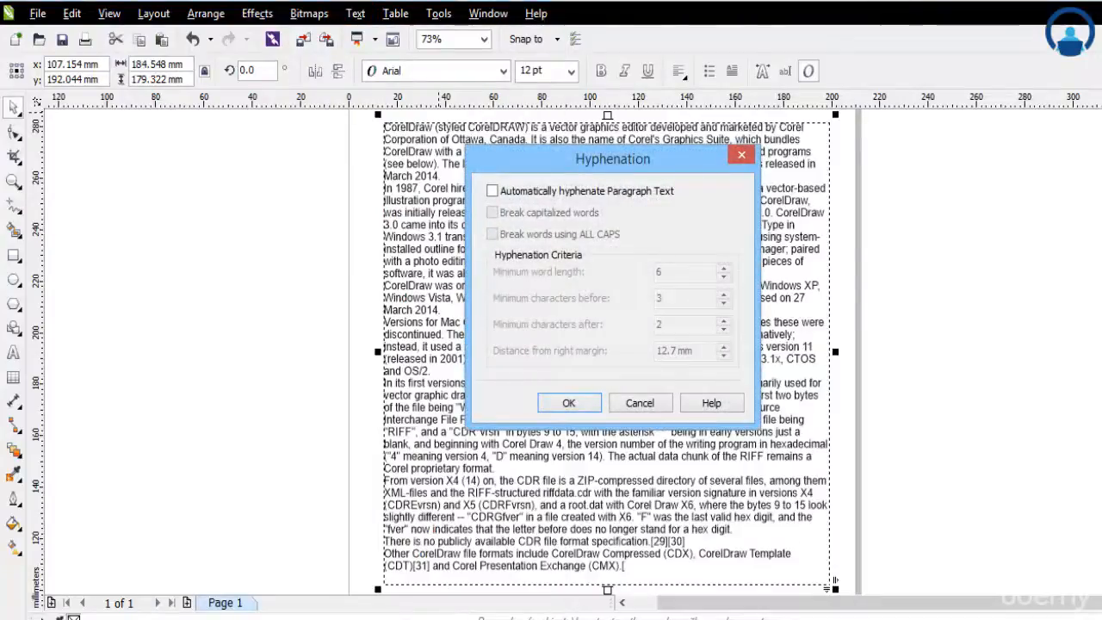
{"action": "left_click", "coordinate": [491, 190]}
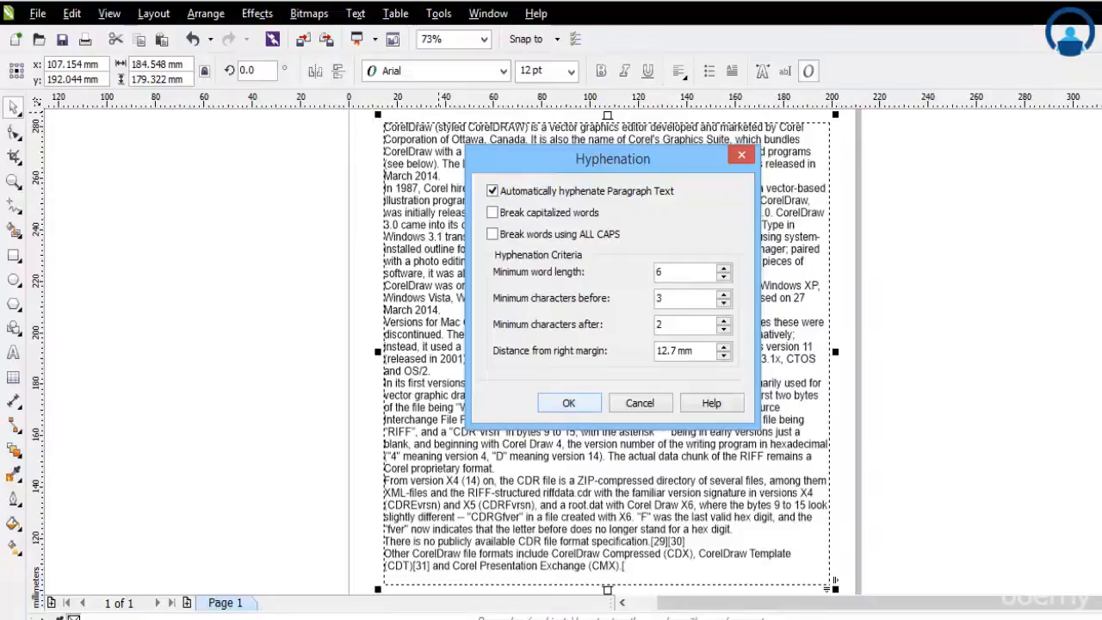
{"action": "key", "text": "Return"}
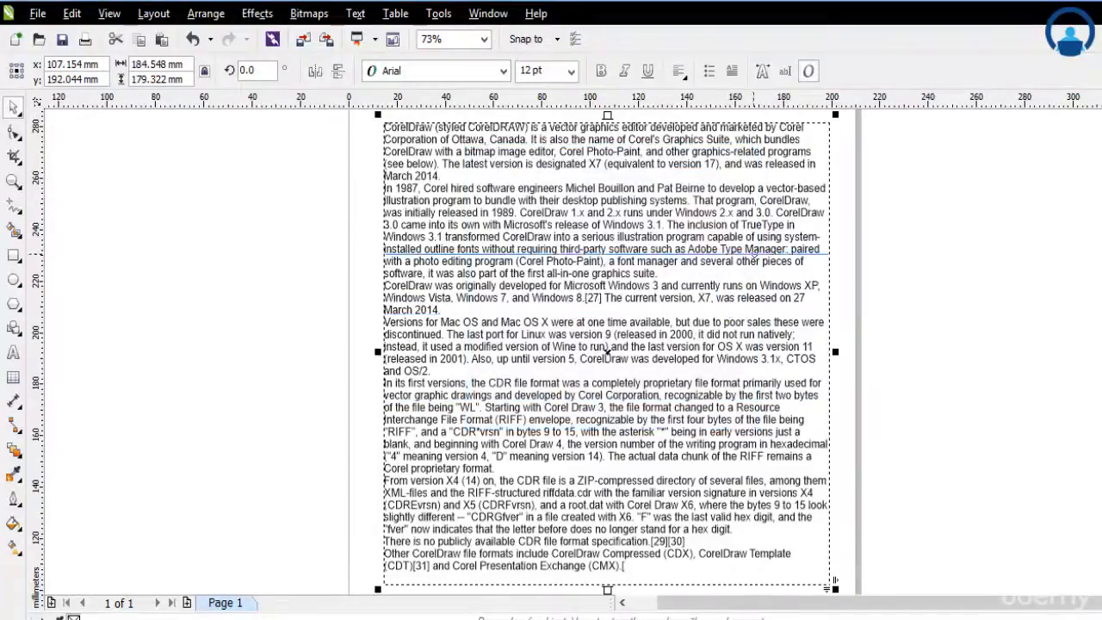
{"action": "key", "text": "Escape"}
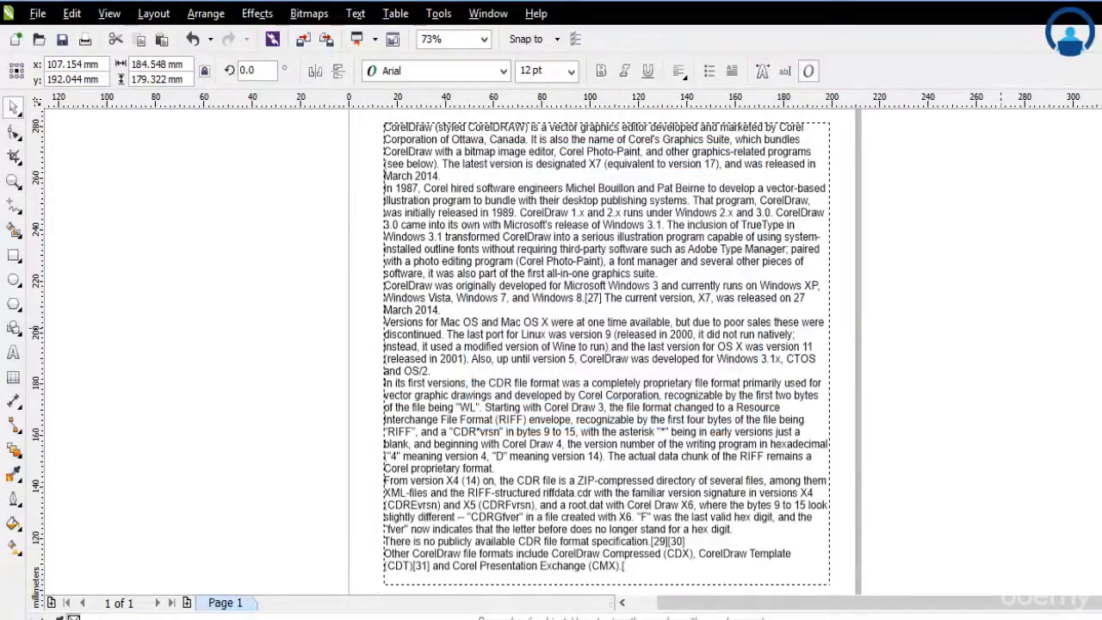
Step: Narrow and widen the paragraph text frame from its right edge, finishing at about 182 mm wide
{"action": "left_click", "coordinate": [607, 351]}
{"action": "left_click_drag", "start_coordinate": [835, 351], "coordinate": [825, 352]}
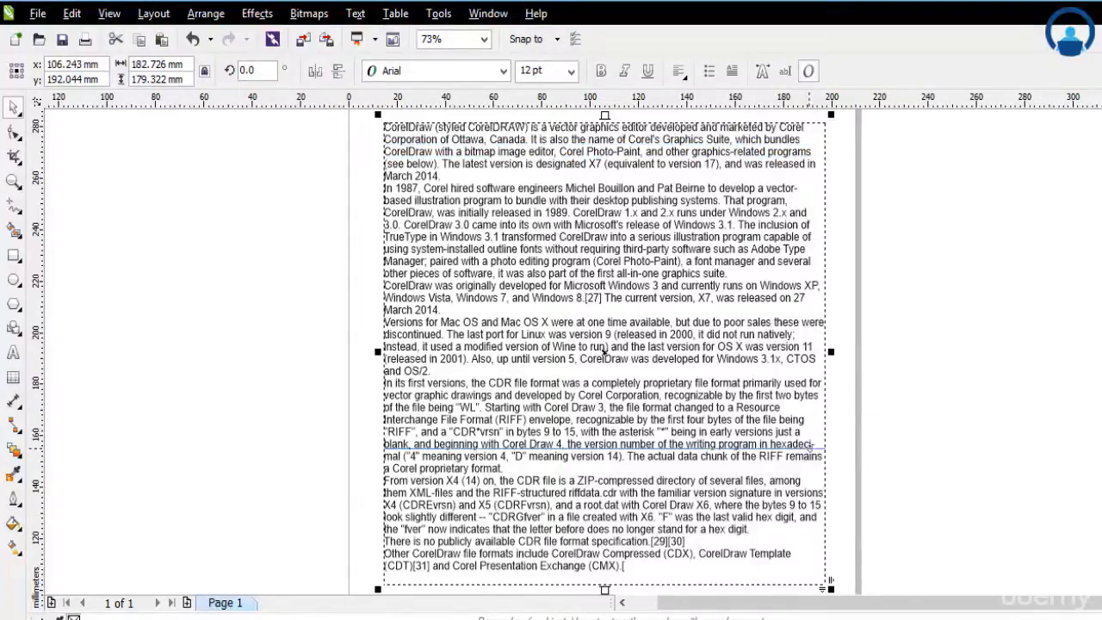
{"action": "left_click_drag", "start_coordinate": [830, 351], "coordinate": [840, 352]}
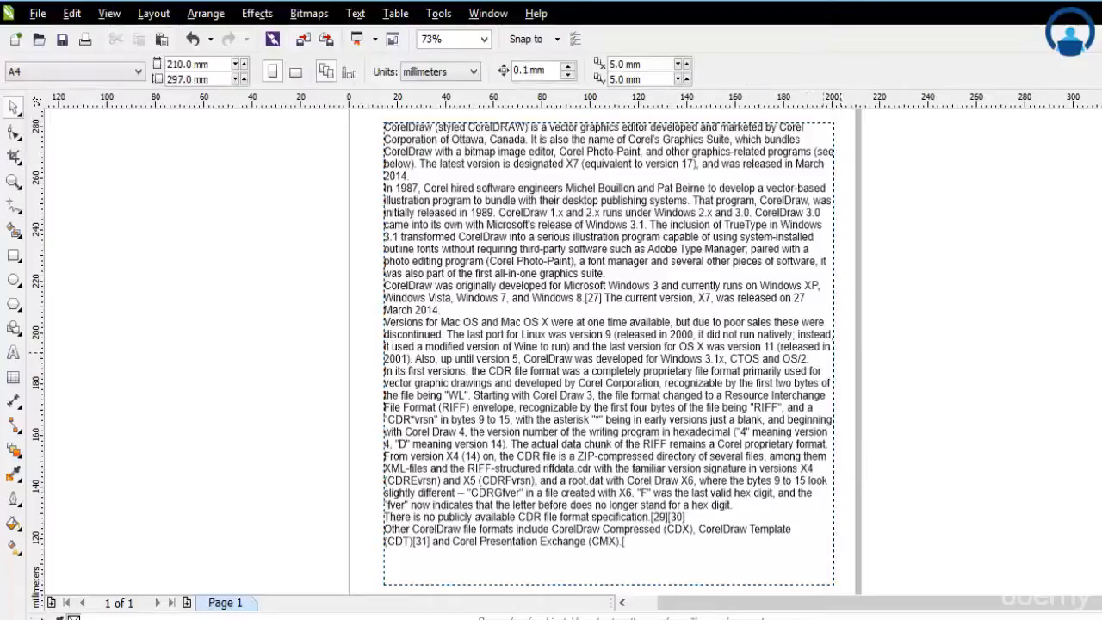
{"action": "left_click", "coordinate": [833, 350]}
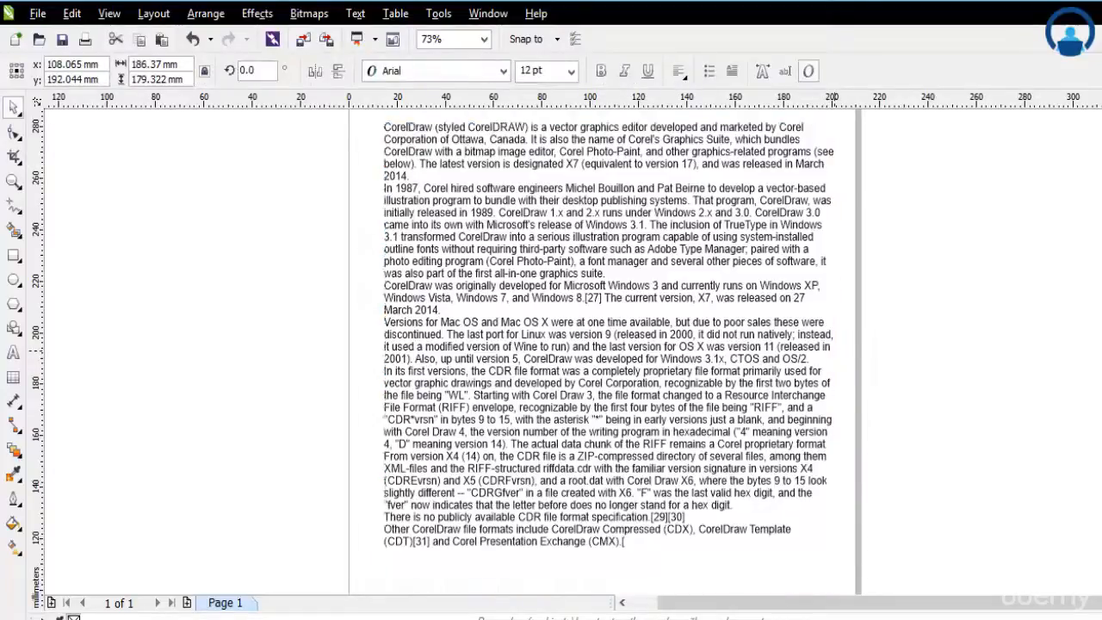
{"action": "left_click_drag", "start_coordinate": [833, 350], "coordinate": [822, 352]}
{"action": "left_click", "coordinate": [871, 391]}
{"action": "left_click_drag", "start_coordinate": [871, 391], "coordinate": [647, 507]}
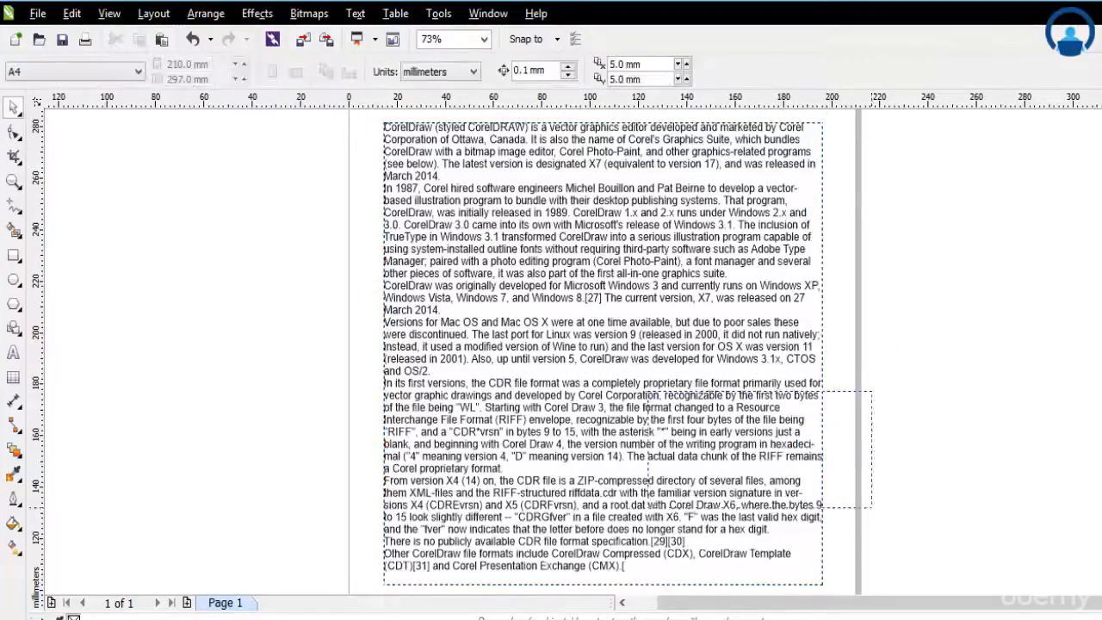
{"action": "left_click_drag", "start_coordinate": [871, 508], "coordinate": [901, 499]}
Step: Examine the hyphenated line endings up close and highlight the split word "hexadecimal" across its line break
{"action": "left_click", "coordinate": [654, 366]}
{"action": "scroll", "coordinate": [788, 365], "scroll_direction": "down", "scroll_amount": 1}
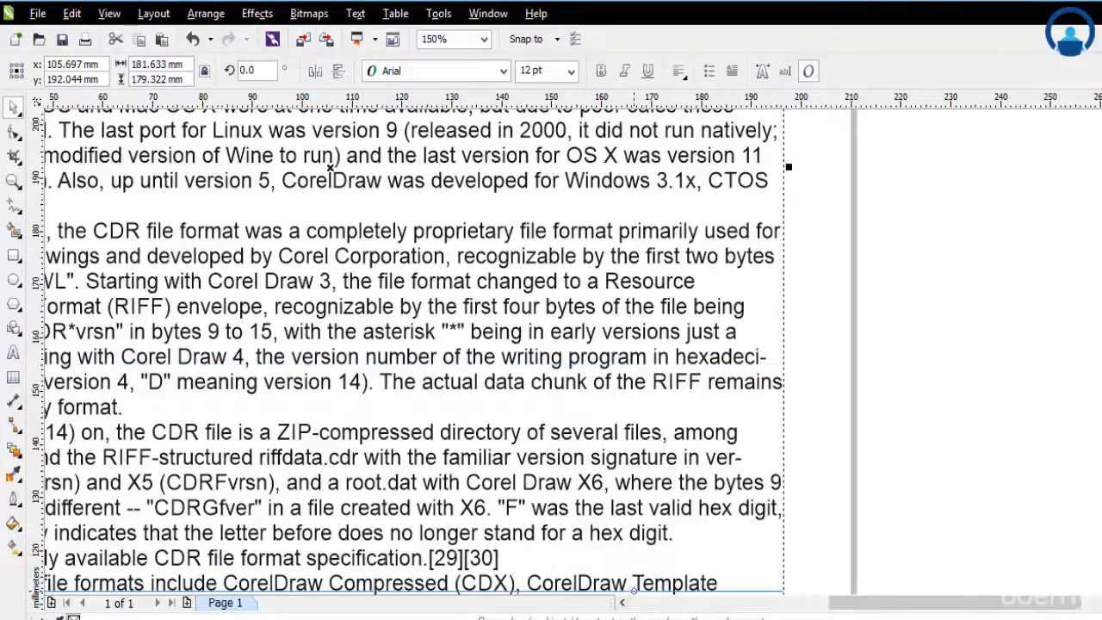
{"action": "left_click", "coordinate": [621, 601]}
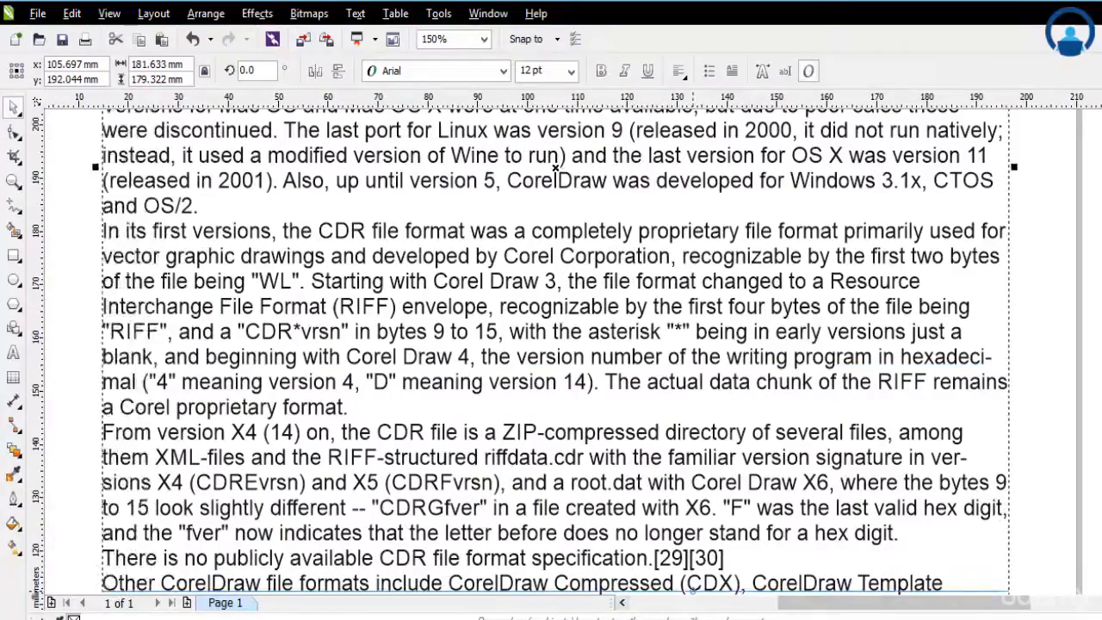
{"action": "scroll", "coordinate": [551, 344], "scroll_direction": "left", "scroll_amount": 3}
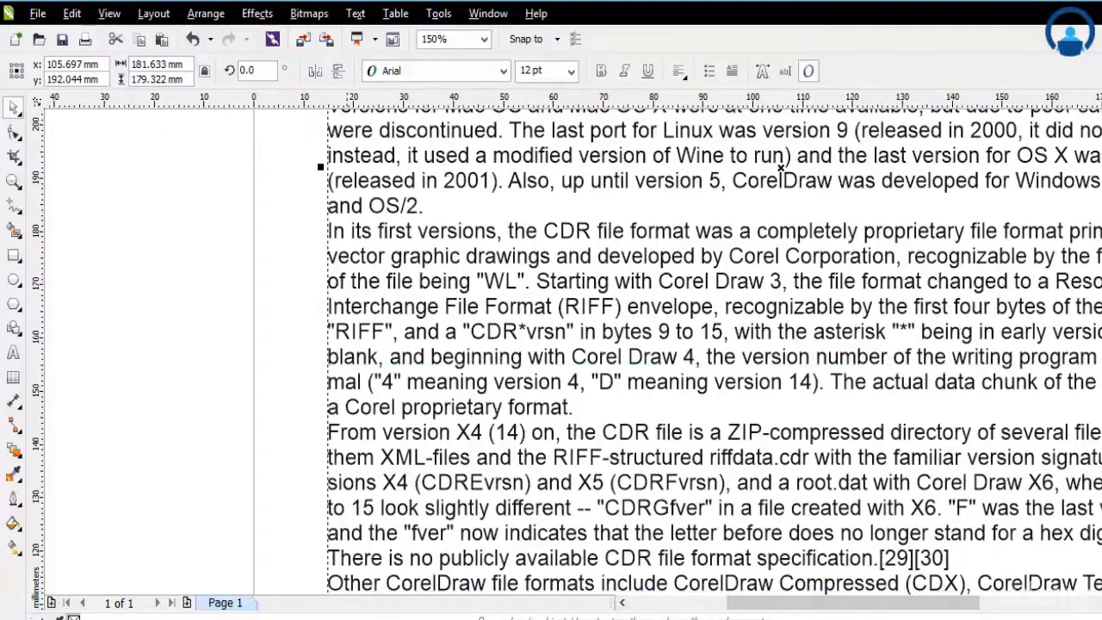
{"action": "key", "text": "F3"}
{"action": "key", "text": "F8"}
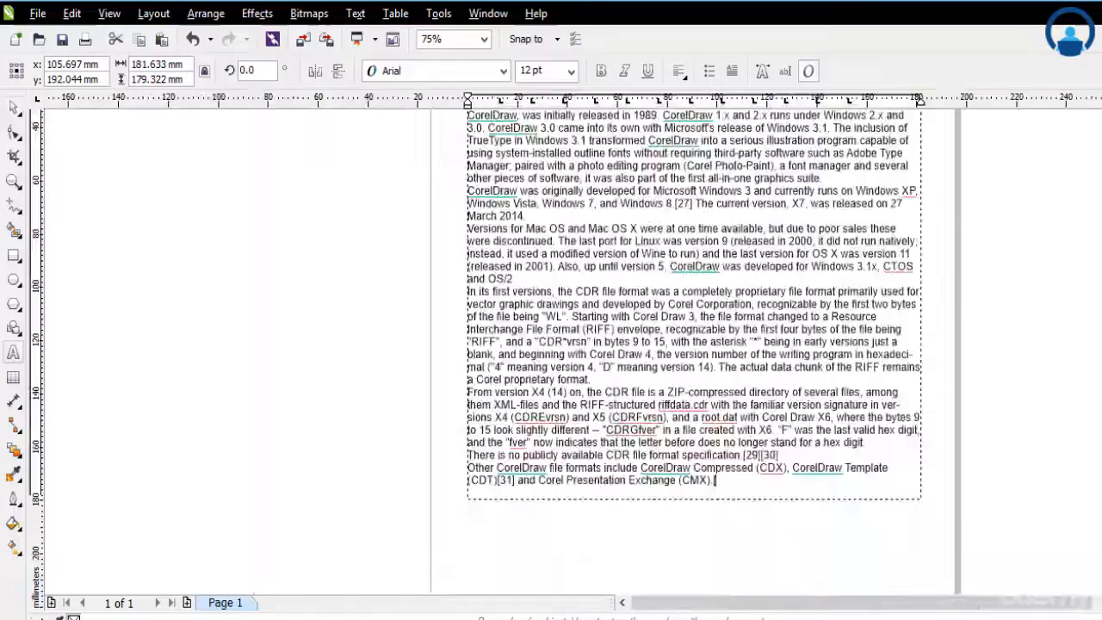
{"action": "scroll", "coordinate": [737, 257], "scroll_direction": "up", "scroll_amount": 2}
{"action": "scroll", "coordinate": [656, 278], "scroll_direction": "down", "scroll_amount": 1}
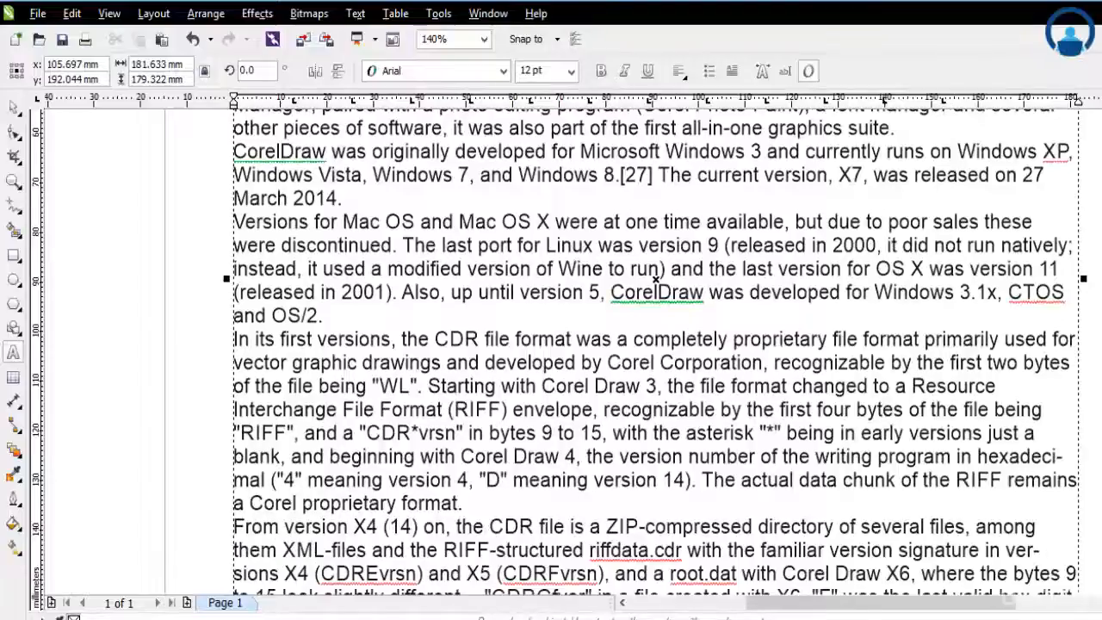
{"action": "left_click_drag", "start_coordinate": [978, 456], "coordinate": [1057, 457]}
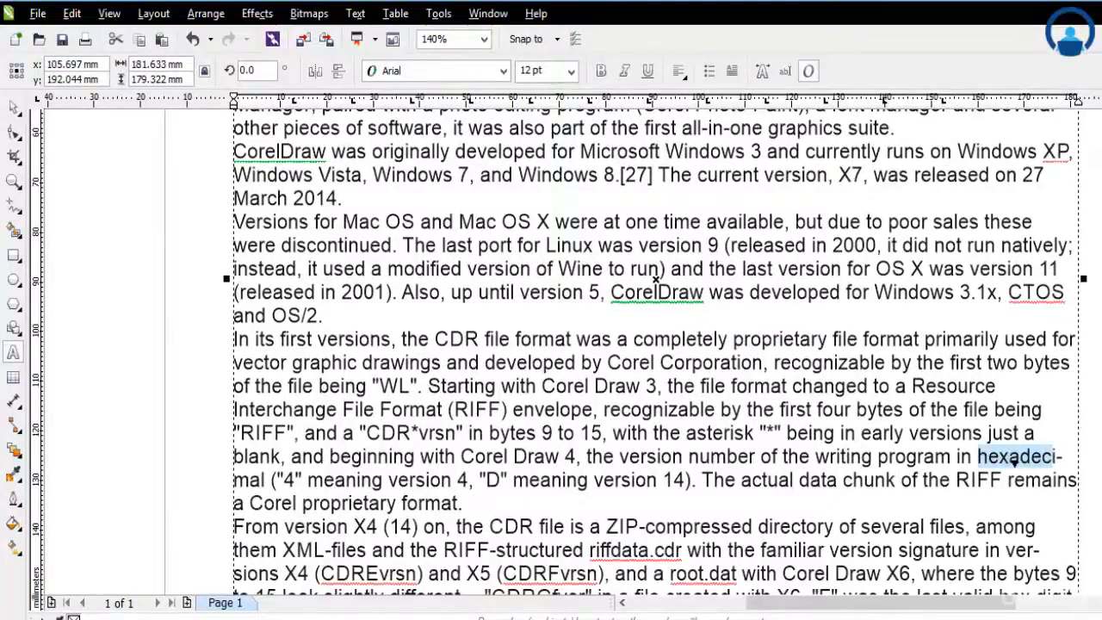
{"action": "left_click_drag", "start_coordinate": [978, 456], "coordinate": [264, 480]}
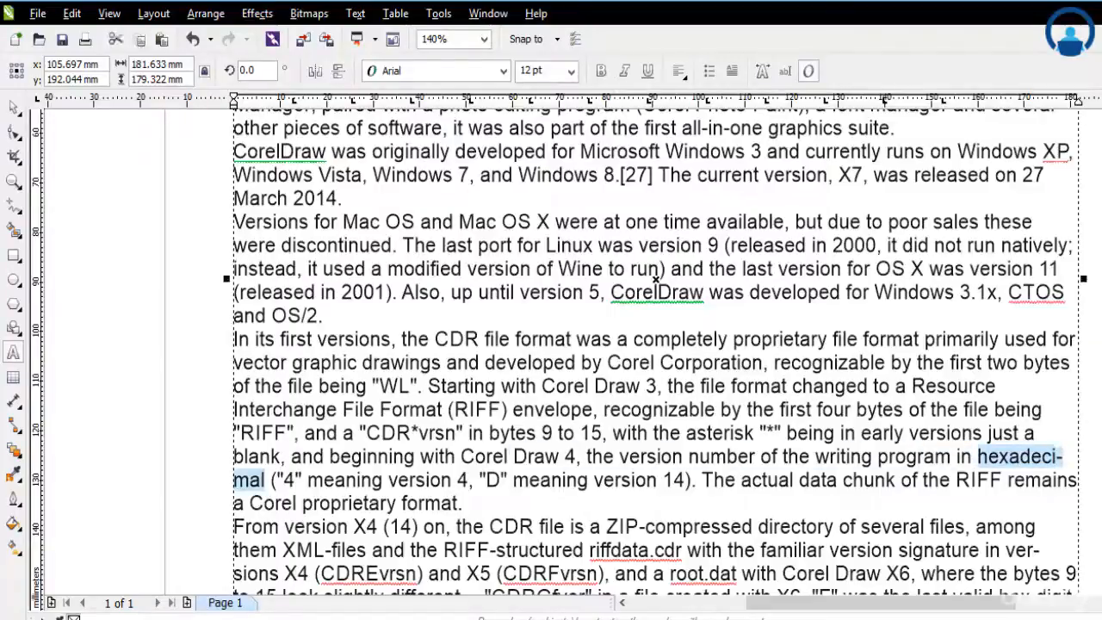
Step: Highlight the split word "versions" across its line break in the paragraph starting "From version X4"
{"action": "scroll", "coordinate": [654, 344], "scroll_direction": "down", "scroll_amount": 3}
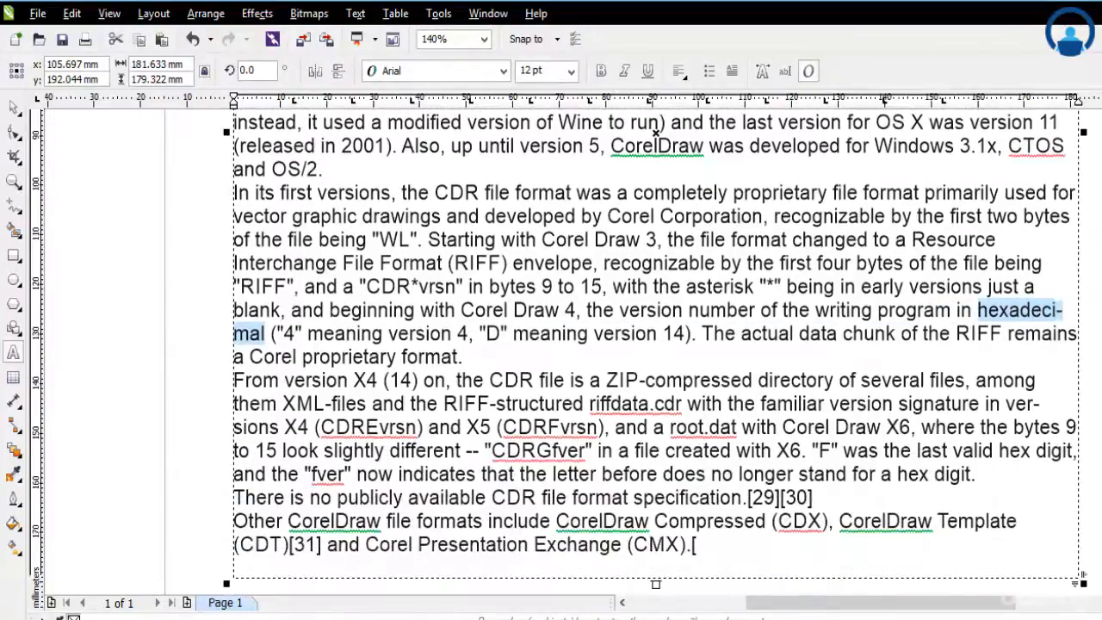
{"action": "double_click", "coordinate": [1019, 404]}
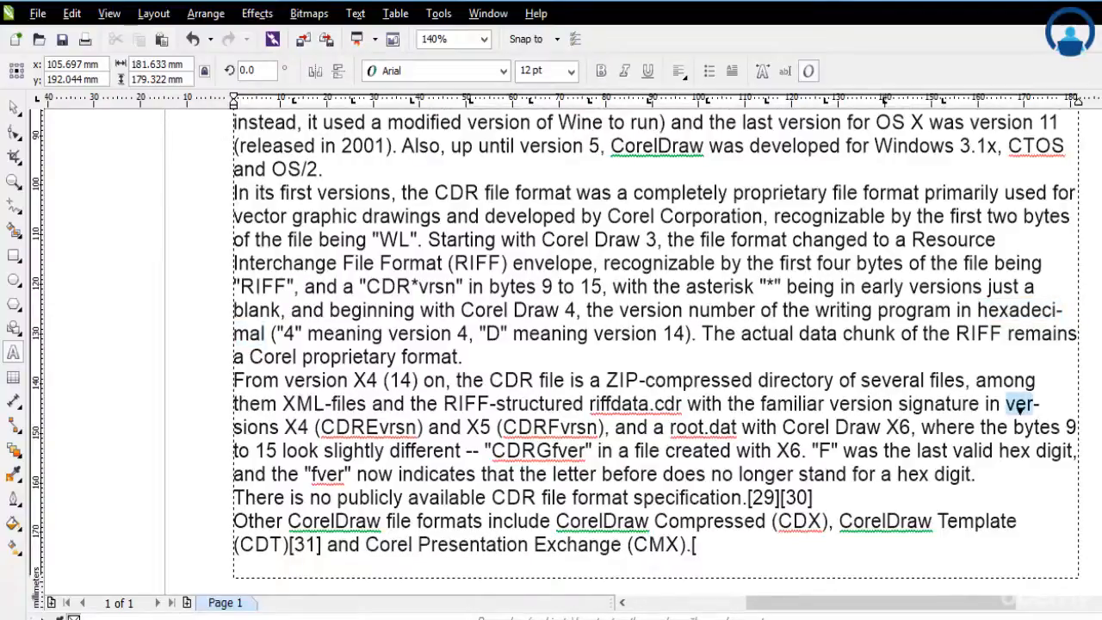
{"action": "left_click_drag", "start_coordinate": [1019, 404], "coordinate": [277, 429]}
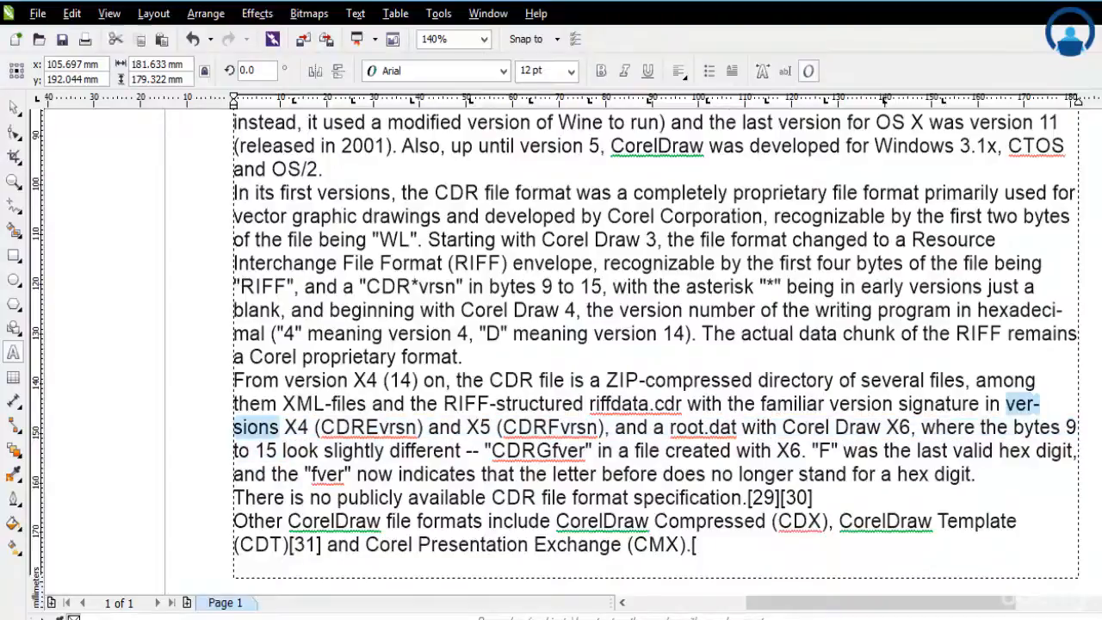
{"action": "scroll", "coordinate": [656, 131], "scroll_direction": "up", "scroll_amount": 5}
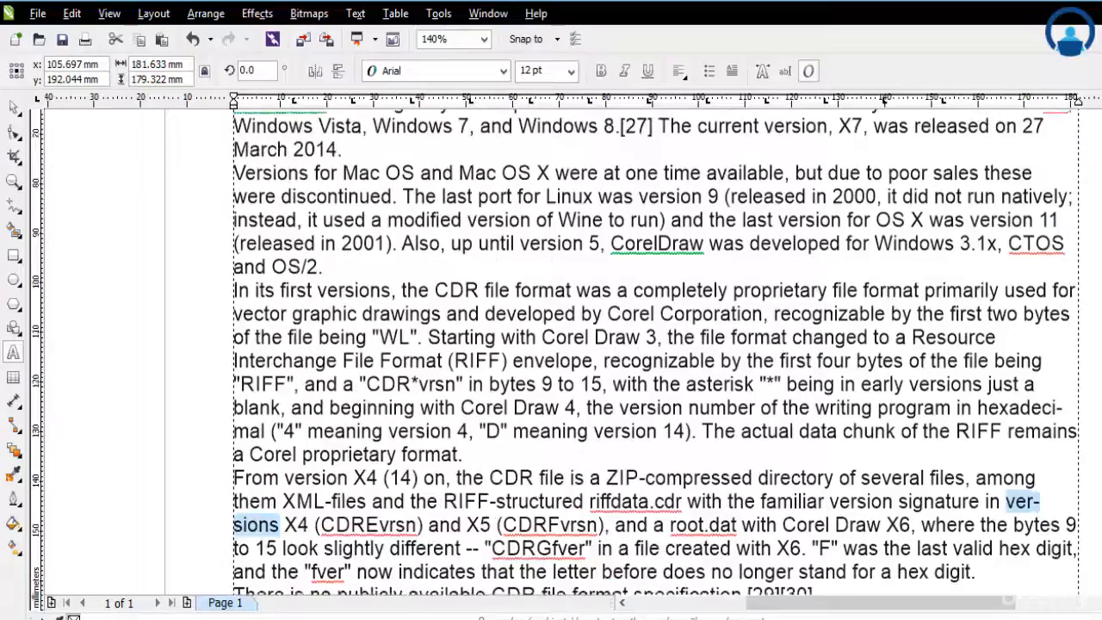
Step: Highlight the split word "vector-based" across its line break in the paragraph starting "In 1987", and finish with the whole text in view
{"action": "double_click", "coordinate": [998, 258]}
{"action": "left_click_drag", "start_coordinate": [999, 258], "coordinate": [275, 281]}
{"action": "scroll", "coordinate": [275, 281], "scroll_direction": "up", "scroll_amount": 1}
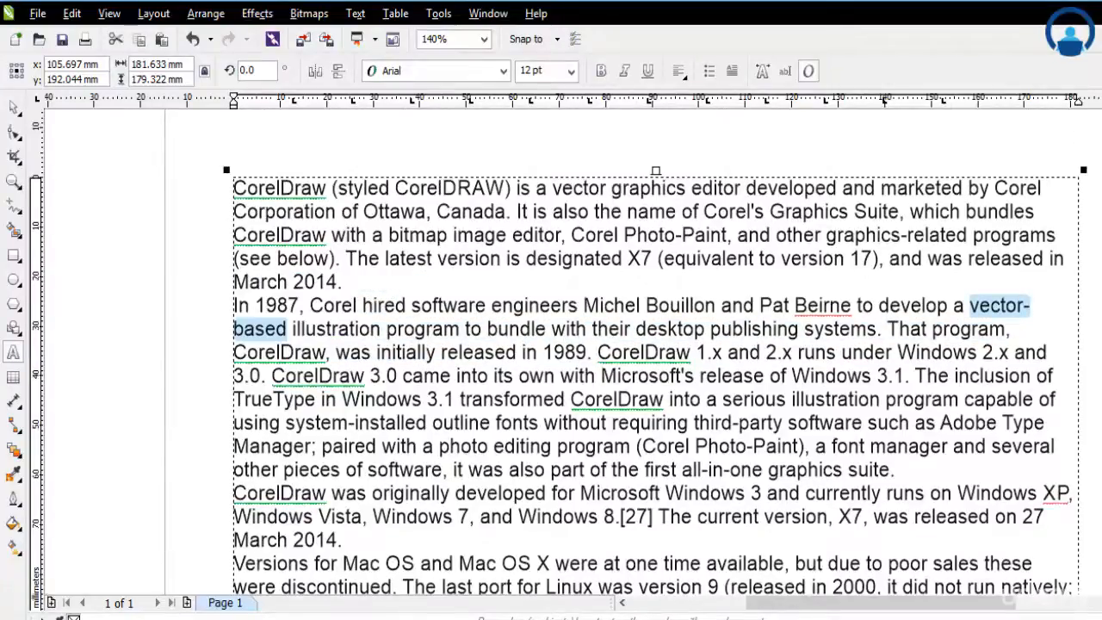
{"action": "left_click", "coordinate": [13, 107]}
{"action": "key", "text": "Escape"}
{"action": "key", "text": "F4"}
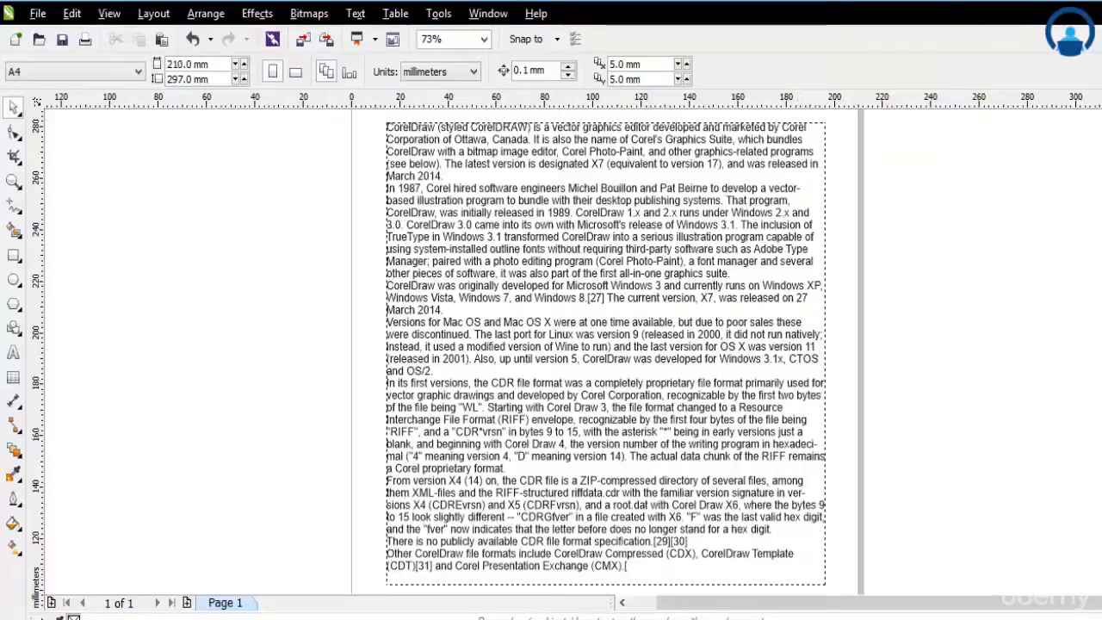
Step: Select the paragraph text frame and disable automatic hyphenation of paragraph text in its hyphenation settings
{"action": "scroll", "coordinate": [614, 209], "scroll_direction": "up", "scroll_amount": 2}
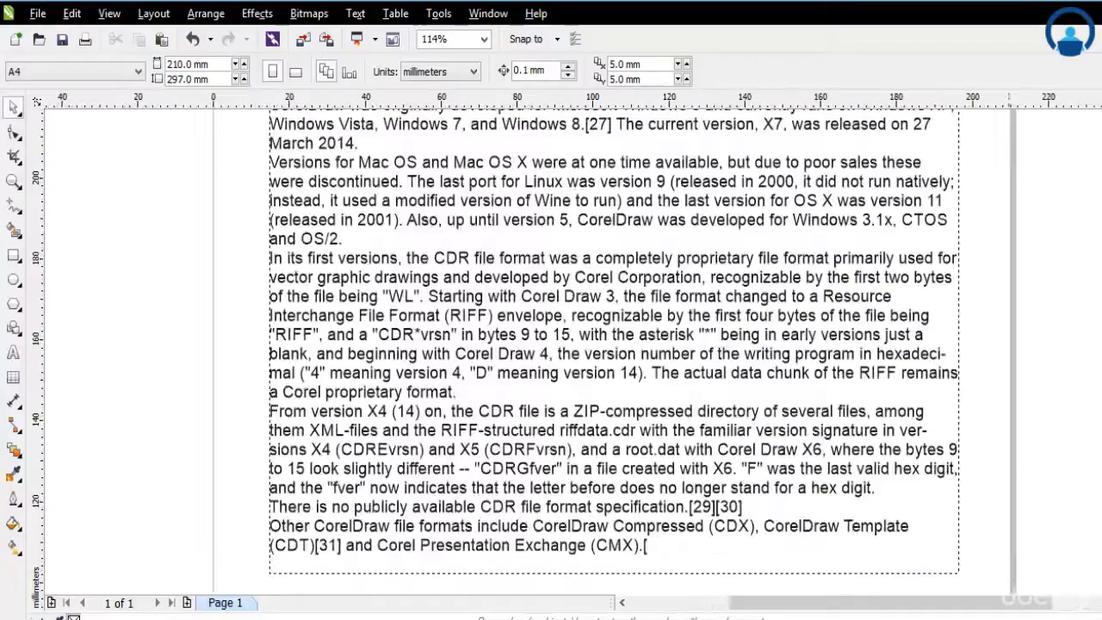
{"action": "left_click", "coordinate": [614, 209]}
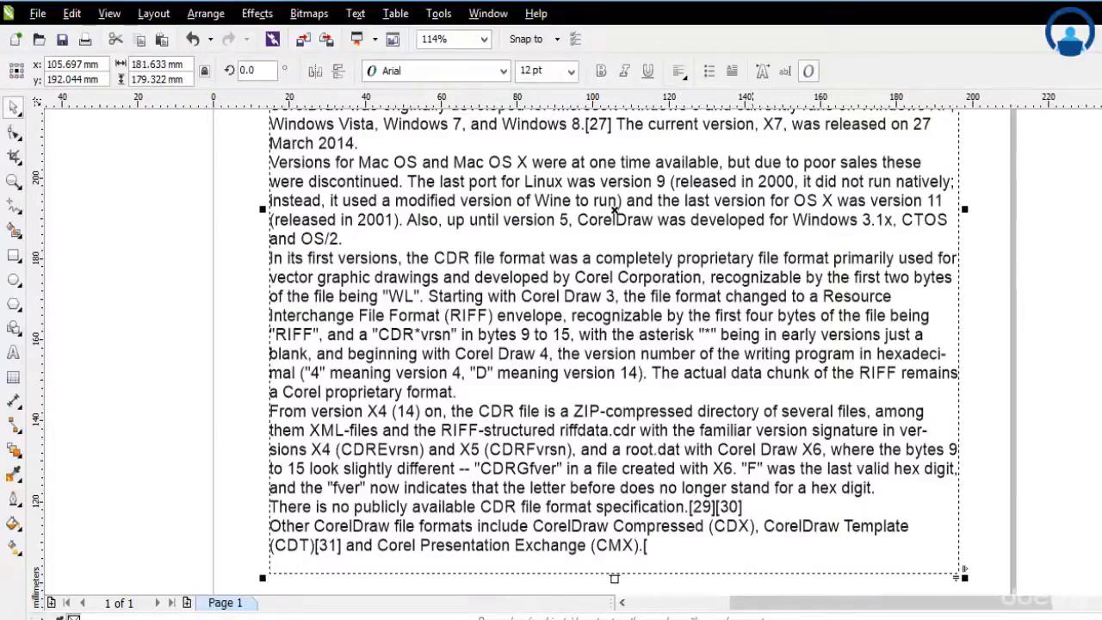
{"action": "key", "text": "alt+x"}
{"action": "left_click", "coordinate": [355, 13]}
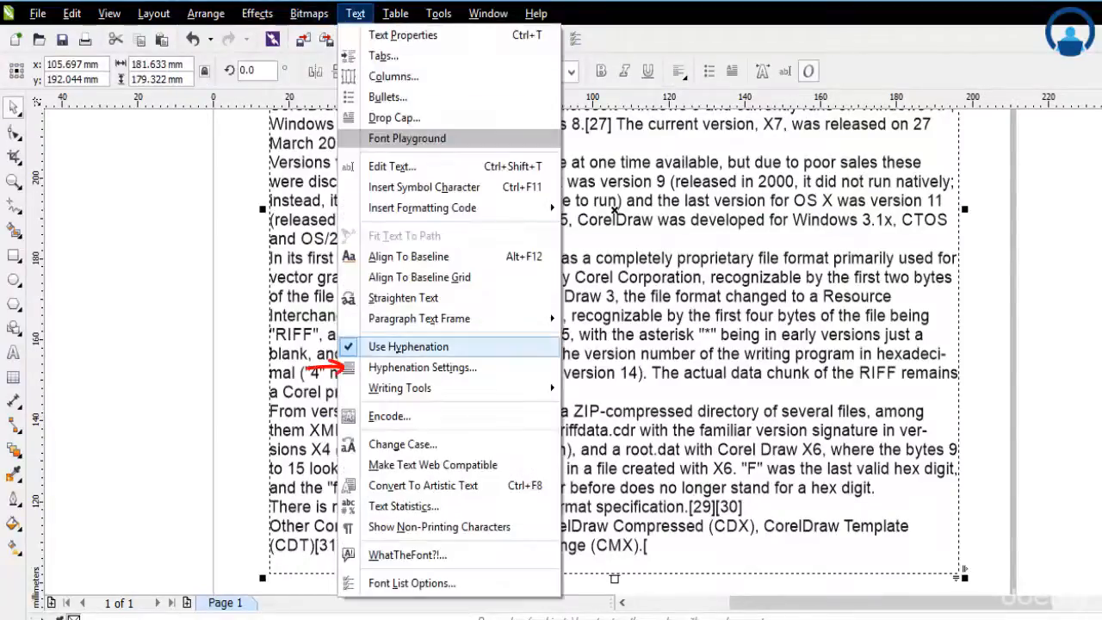
{"action": "key", "text": "Down"}
{"action": "key", "text": "Return"}
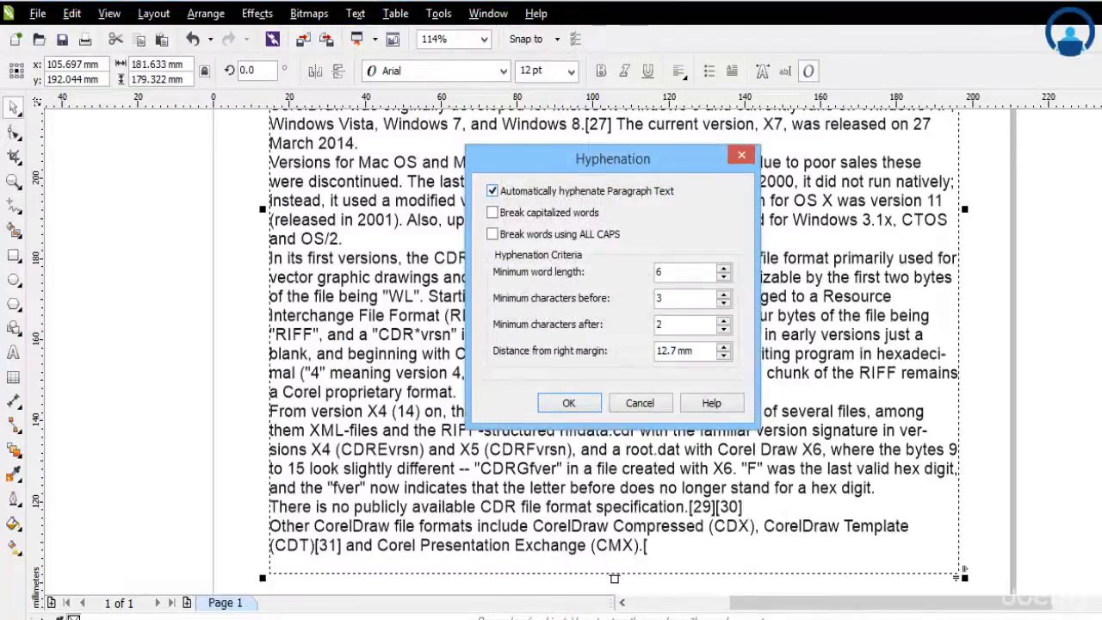
{"action": "key", "text": "space"}
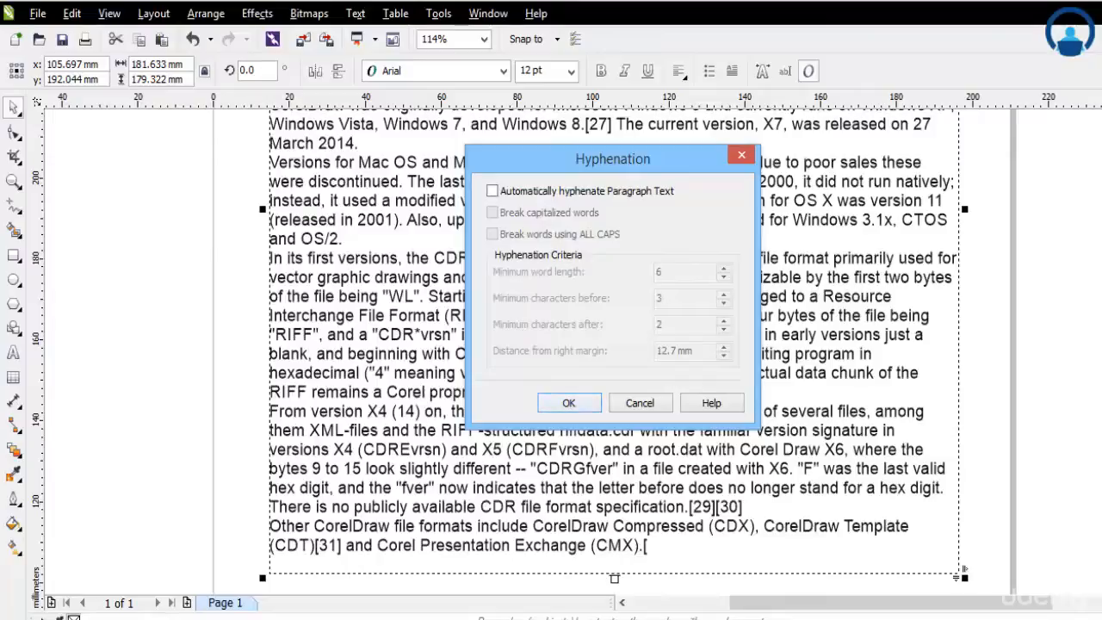
{"action": "key", "text": "Return"}
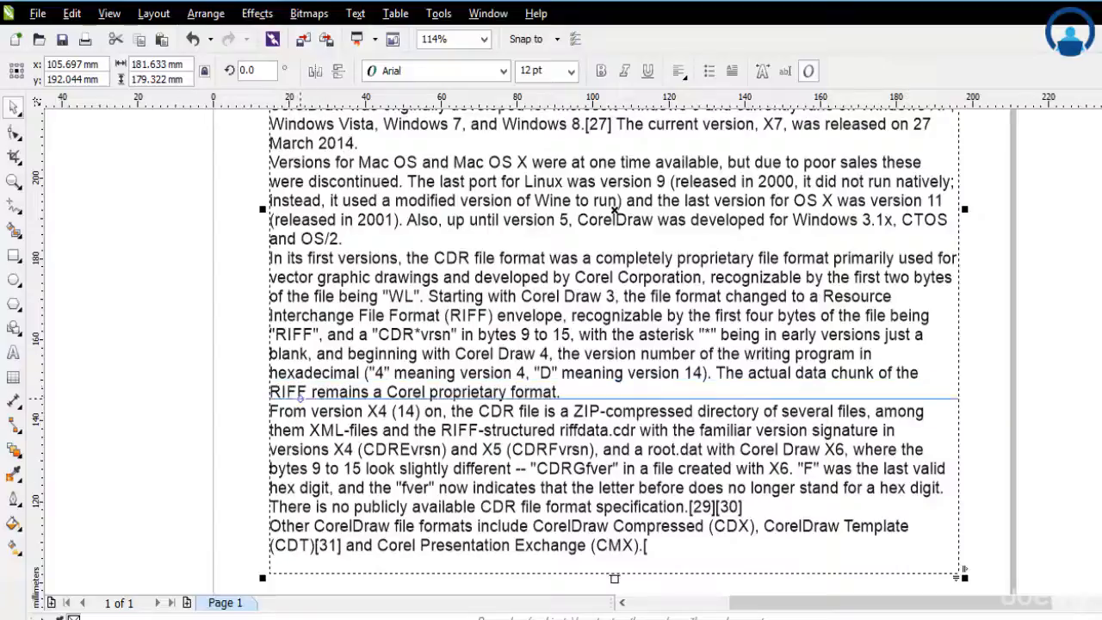
Step: Set the alignment of the paragraph text to Full Justify and check its spacing from the first paragraph down
{"action": "left_click", "coordinate": [775, 340]}
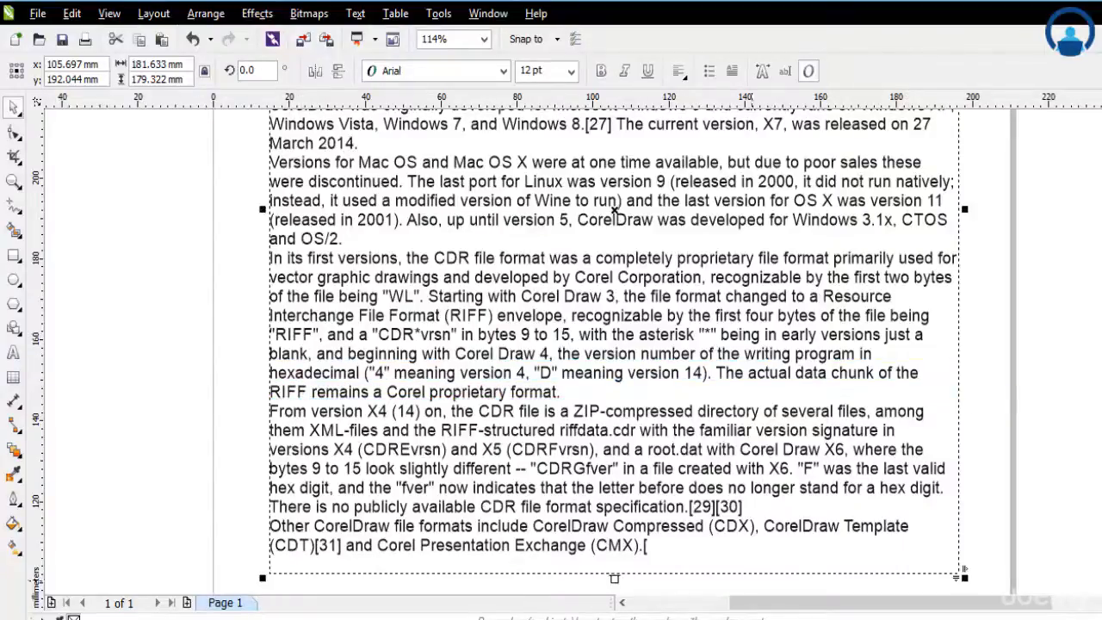
{"action": "left_click", "coordinate": [679, 71]}
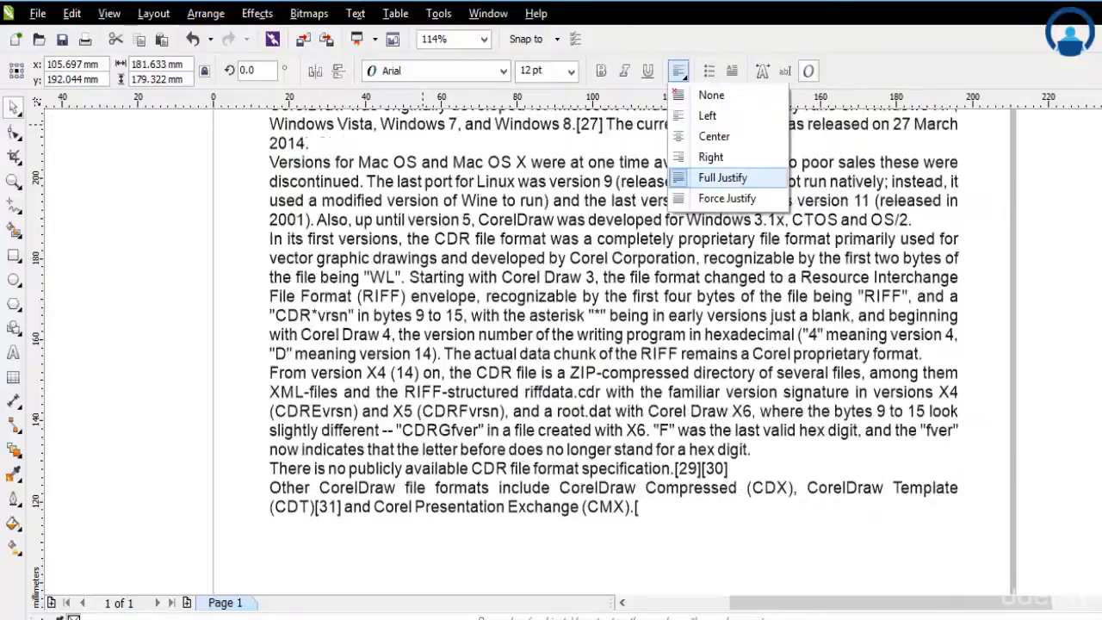
{"action": "left_click", "coordinate": [722, 177]}
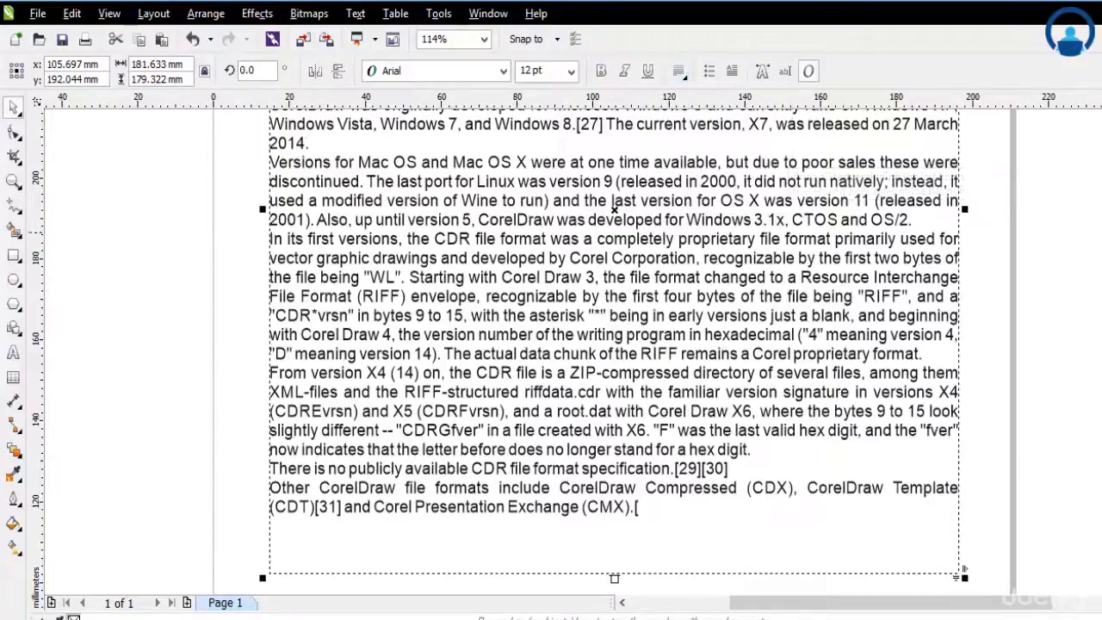
{"action": "scroll", "coordinate": [962, 572], "scroll_direction": "up", "scroll_amount": 10}
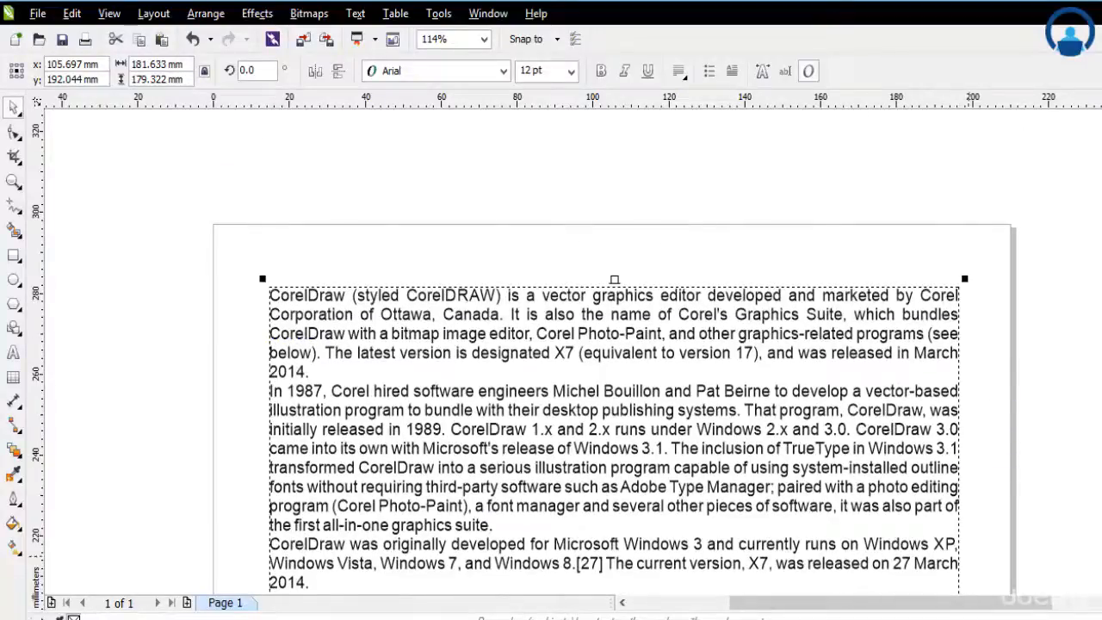
{"action": "scroll", "coordinate": [610, 358], "scroll_direction": "down", "scroll_amount": 2}
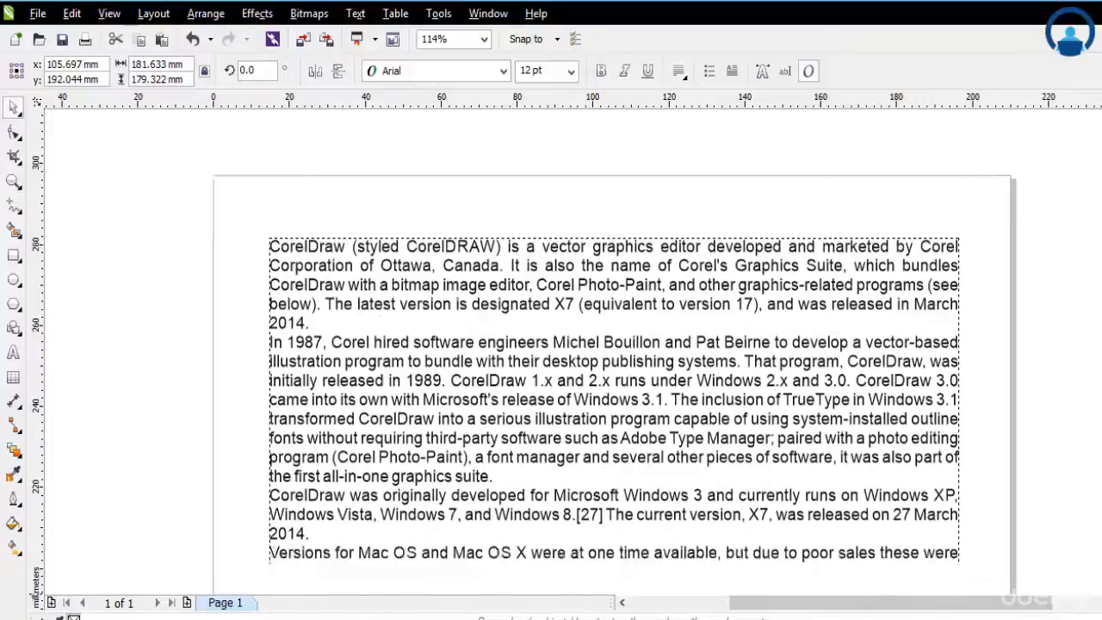
{"action": "scroll", "coordinate": [613, 405], "scroll_direction": "down", "scroll_amount": 6}
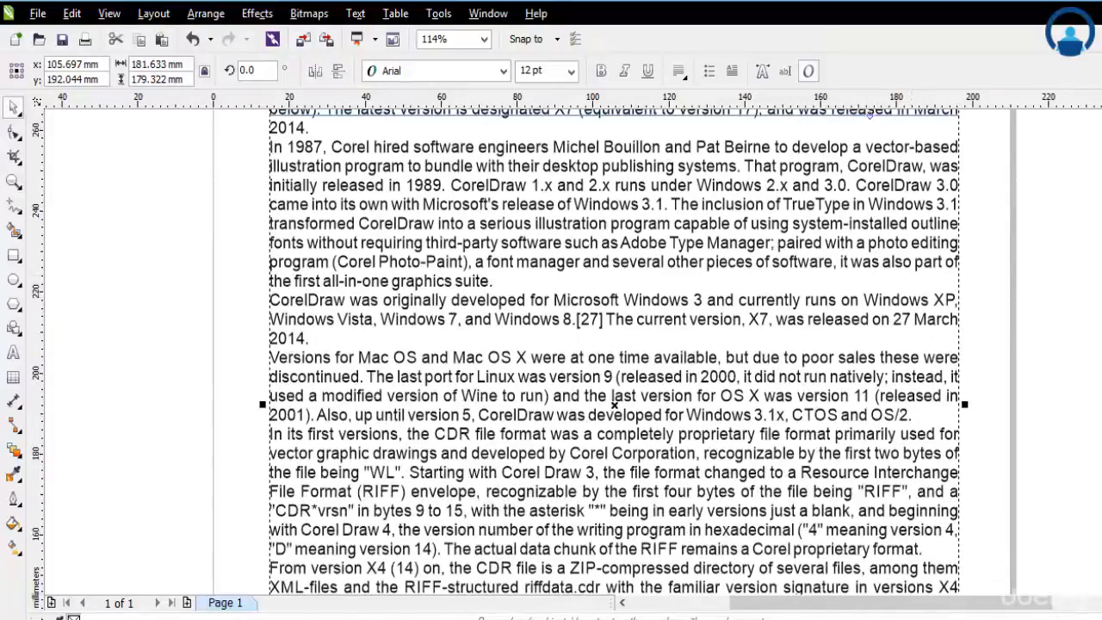
Step: Switch the paragraph text to Left alignment and back to Full Justify to compare its line endings
{"action": "left_click", "coordinate": [678, 71]}
{"action": "left_click", "coordinate": [705, 111]}
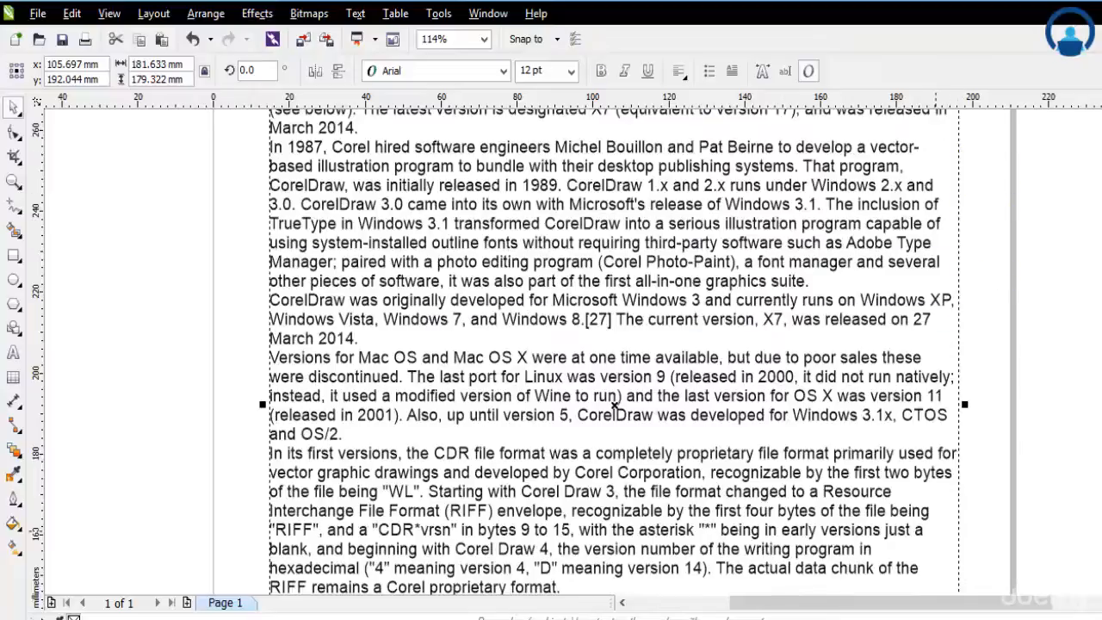
{"action": "left_click", "coordinate": [678, 70]}
{"action": "left_click", "coordinate": [706, 178]}
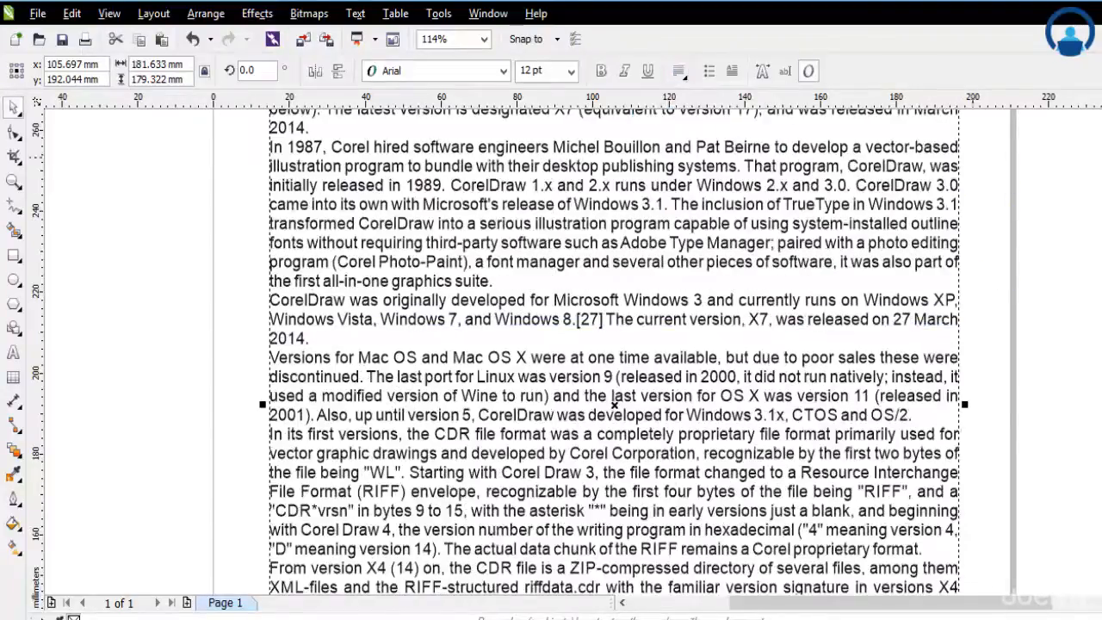
{"action": "scroll", "coordinate": [614, 353], "scroll_direction": "up", "scroll_amount": 3}
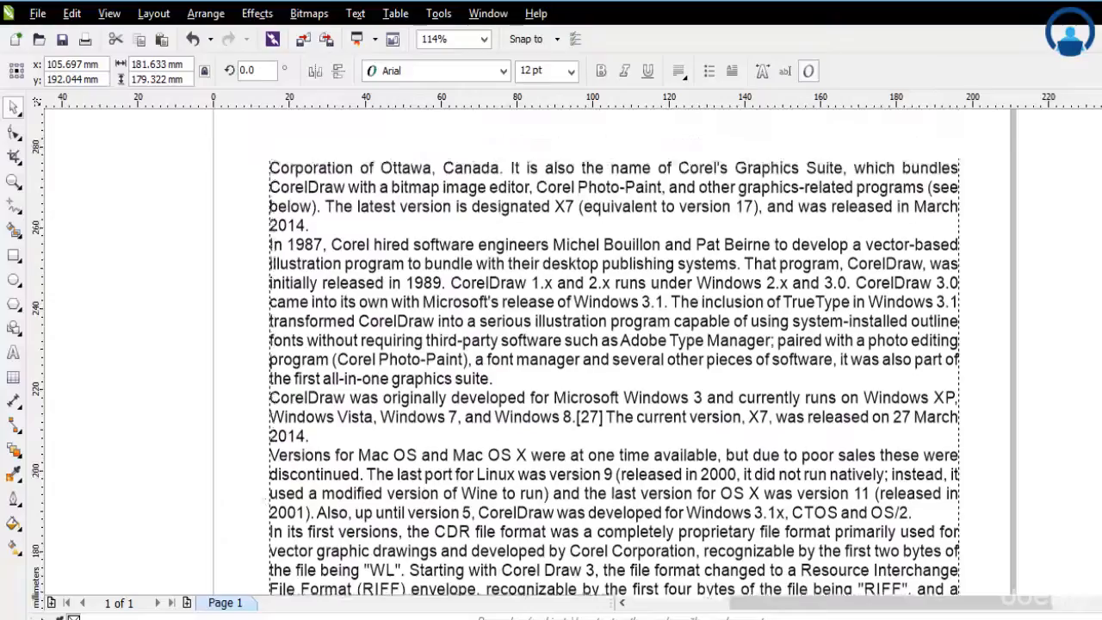
{"action": "scroll", "coordinate": [614, 353], "scroll_direction": "down", "scroll_amount": 6}
{"action": "scroll", "coordinate": [614, 265], "scroll_direction": "up", "scroll_amount": 1}
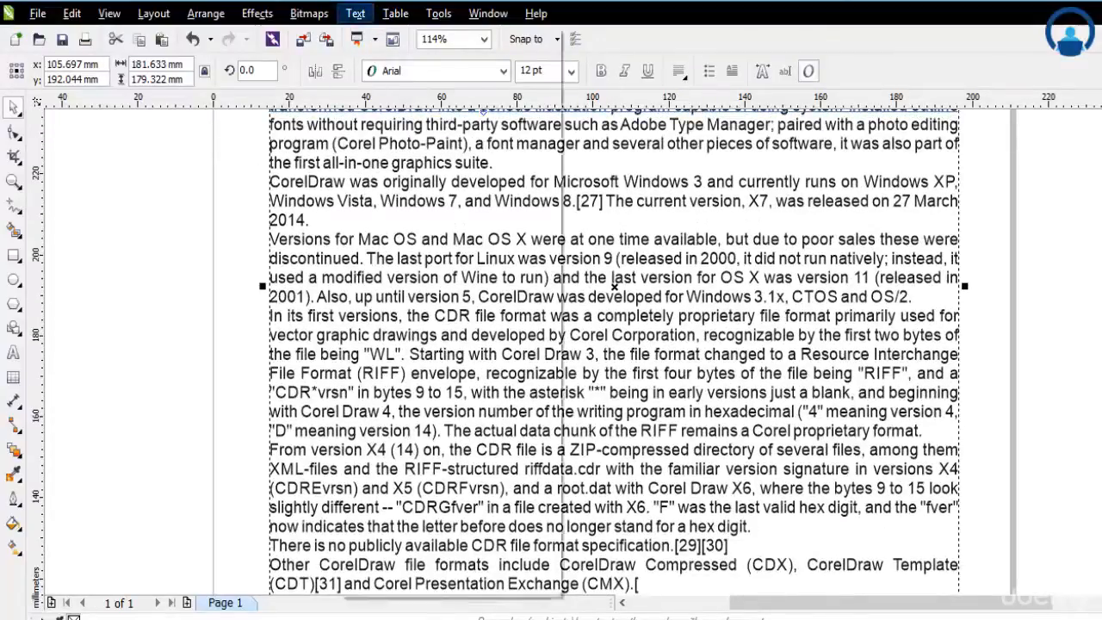
Step: Enable automatic hyphenation of paragraph text in the hyphenation settings for the justified frame
{"action": "left_click", "coordinate": [355, 13]}
{"action": "left_click", "coordinate": [421, 366]}
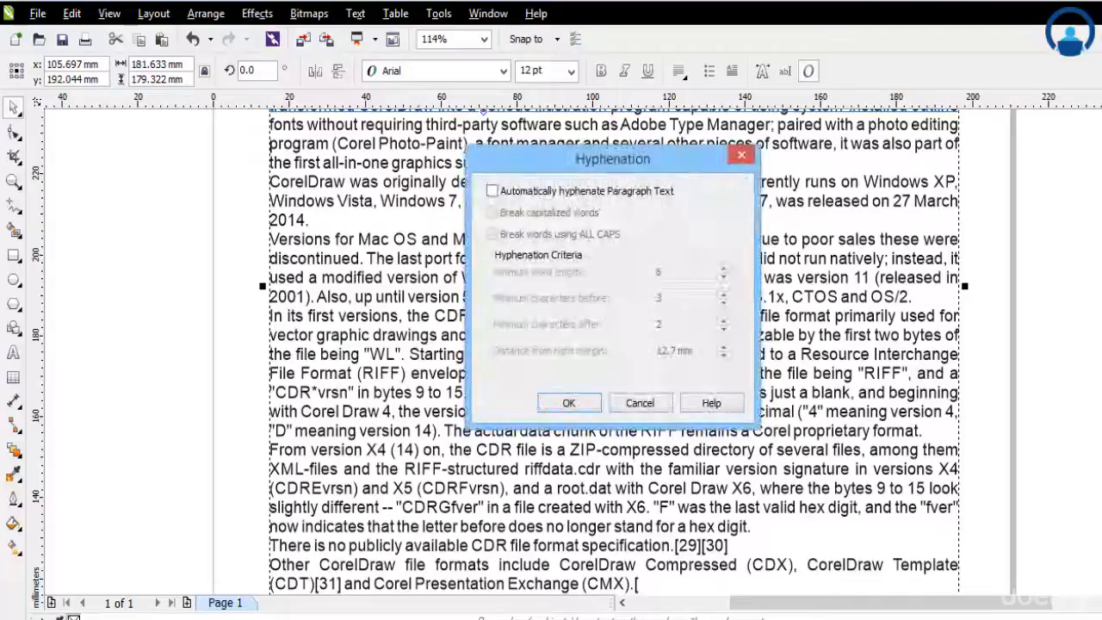
{"action": "left_click", "coordinate": [491, 190]}
{"action": "left_click", "coordinate": [568, 403]}
Step: Delete the stray opening bracket after "(CMX)." at the very end of the paragraph text
{"action": "scroll", "coordinate": [614, 186], "scroll_direction": "down", "scroll_amount": 4}
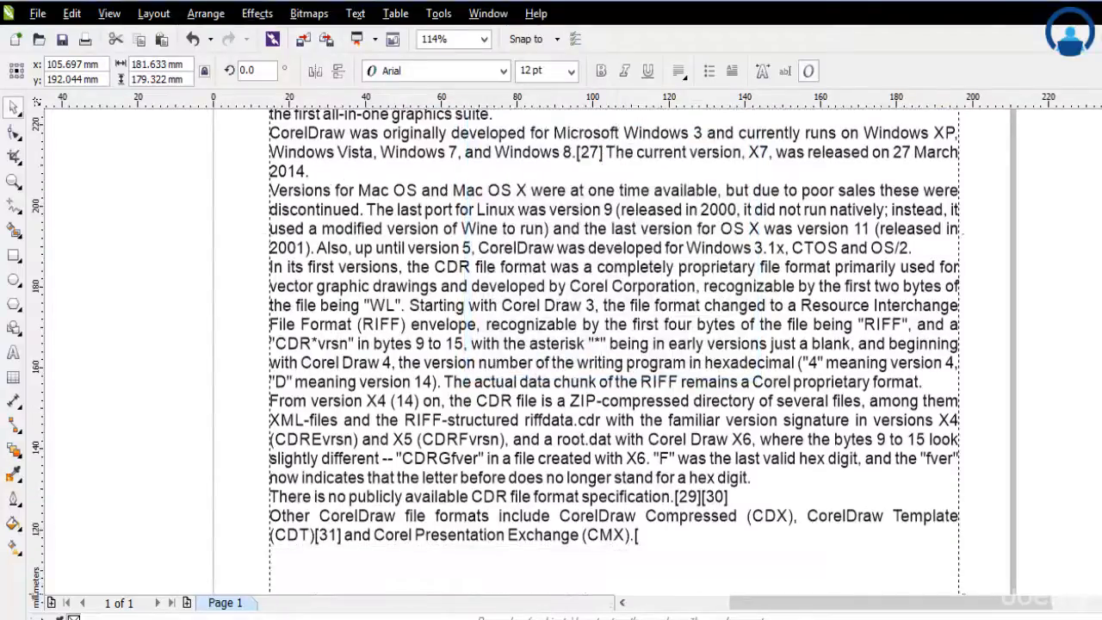
{"action": "key", "text": "F8"}
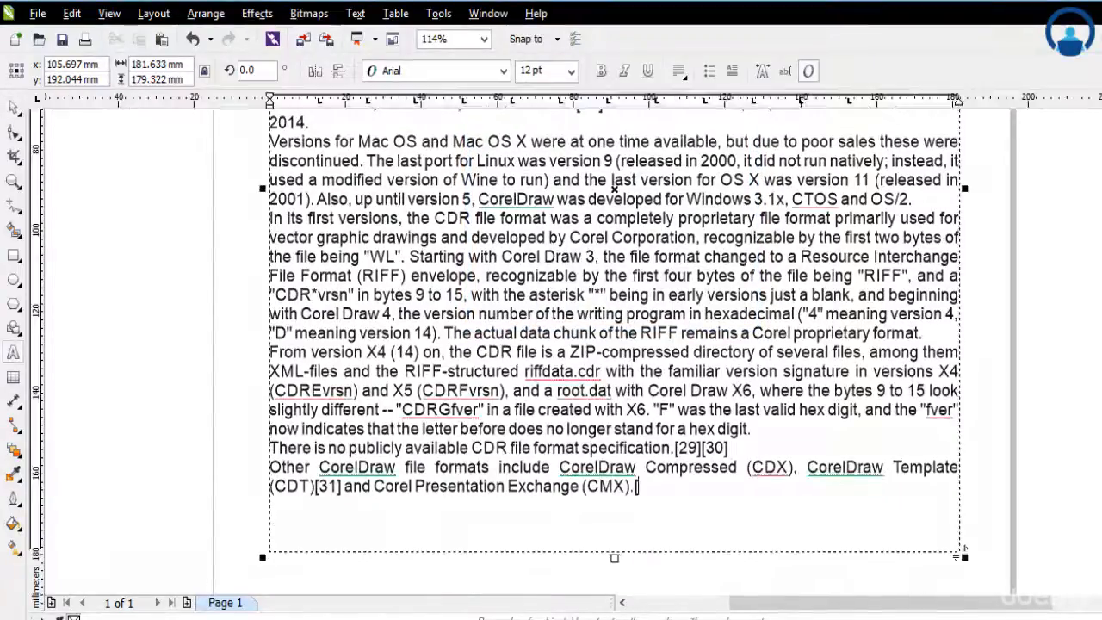
{"action": "key", "text": "BackSpace"}
{"action": "key", "text": "Escape"}
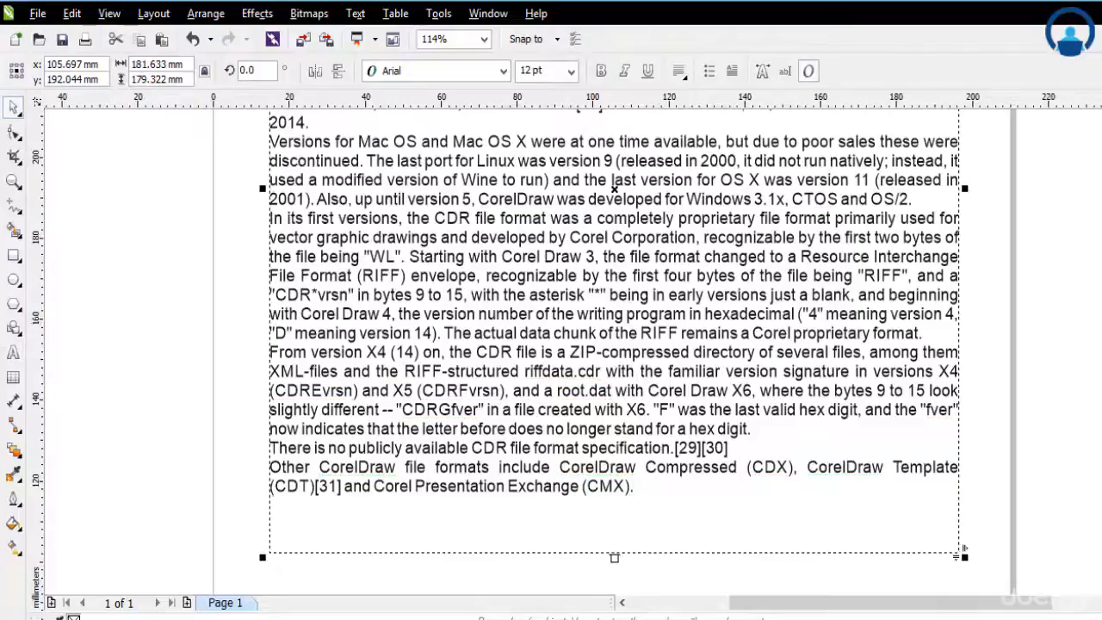
Step: Narrow the paragraph text frame from its right edge to about 166 mm wide
{"action": "scroll", "coordinate": [614, 344], "scroll_direction": "up", "scroll_amount": 6}
{"action": "scroll", "coordinate": [614, 527], "scroll_direction": "up", "scroll_amount": 3}
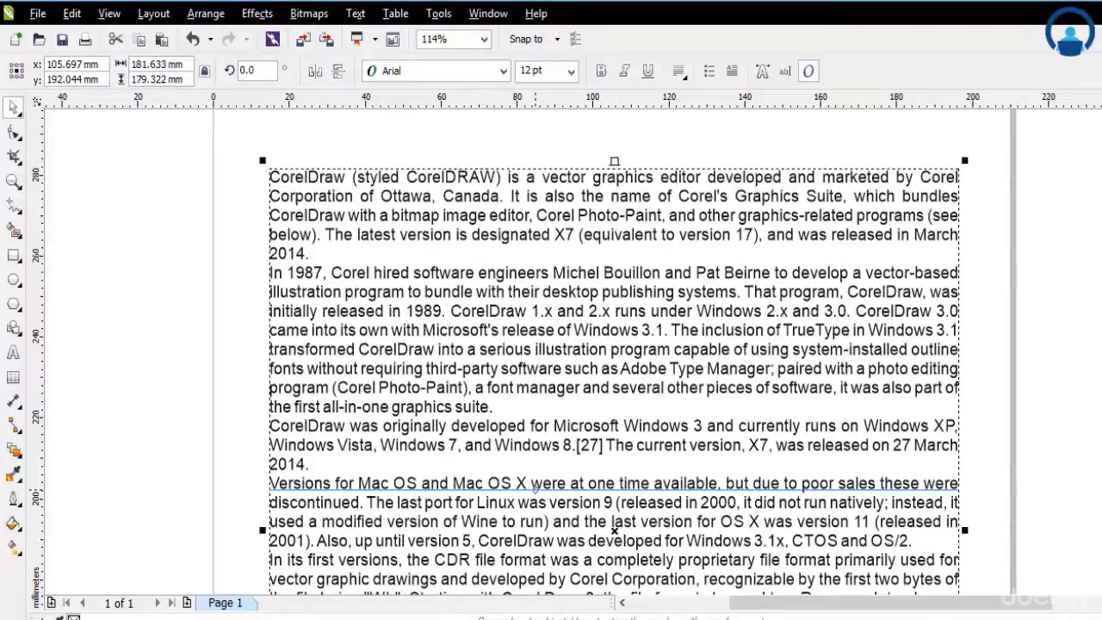
{"action": "left_click_drag", "start_coordinate": [964, 530], "coordinate": [900, 530]}
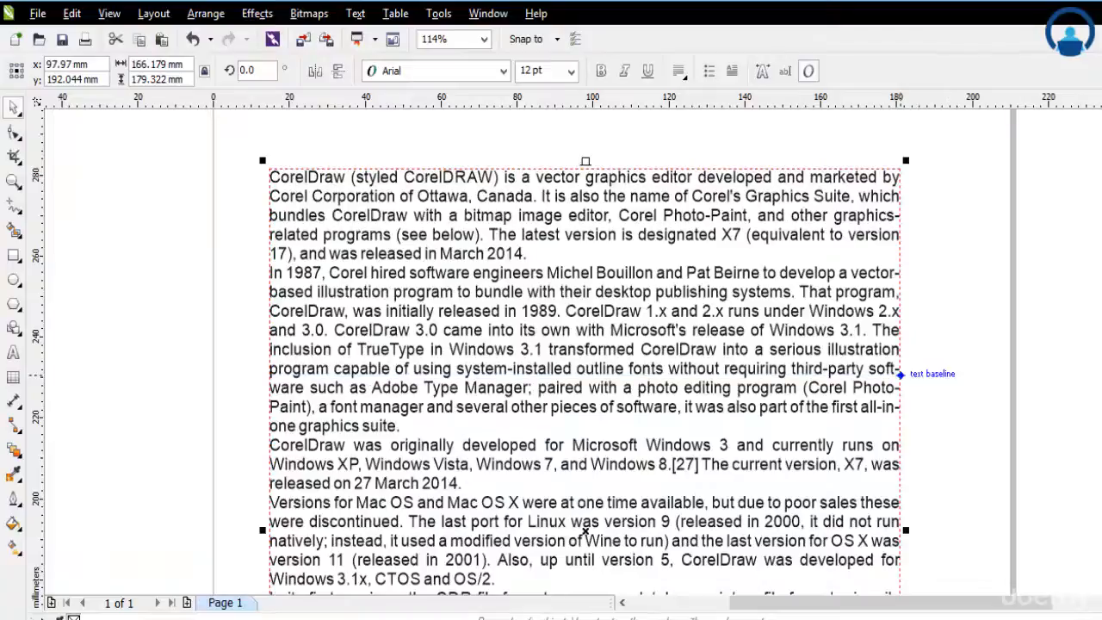
{"action": "left_click_drag", "start_coordinate": [920, 364], "coordinate": [890, 385]}
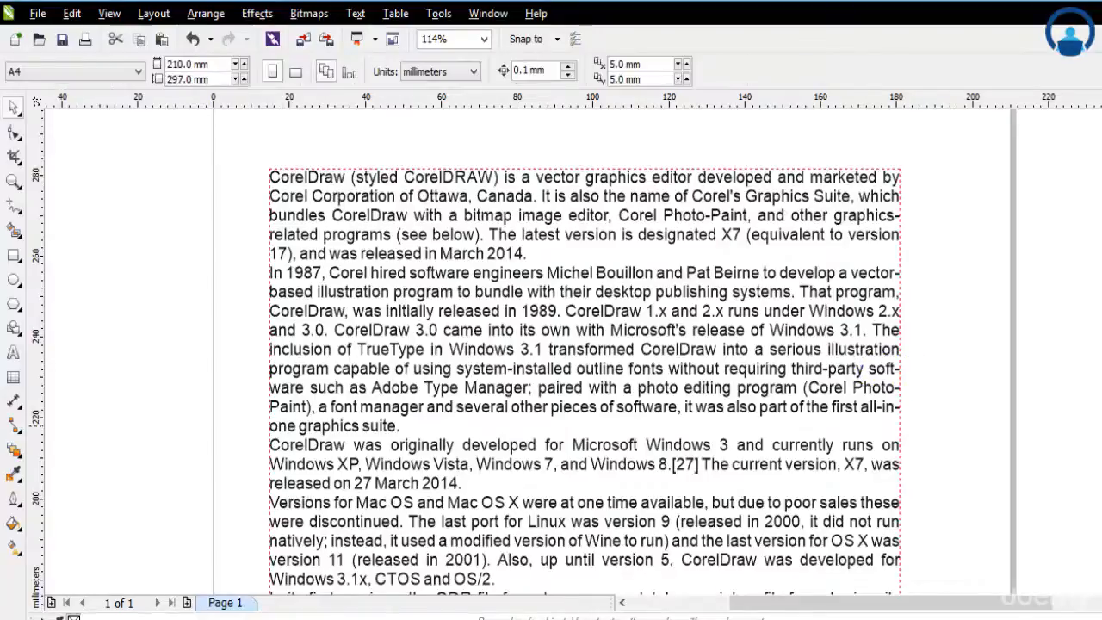
Step: Reselect the narrowed paragraph text frame and reapply the Full Justify alignment
{"action": "left_click", "coordinate": [749, 179]}
{"action": "left_click", "coordinate": [678, 70]}
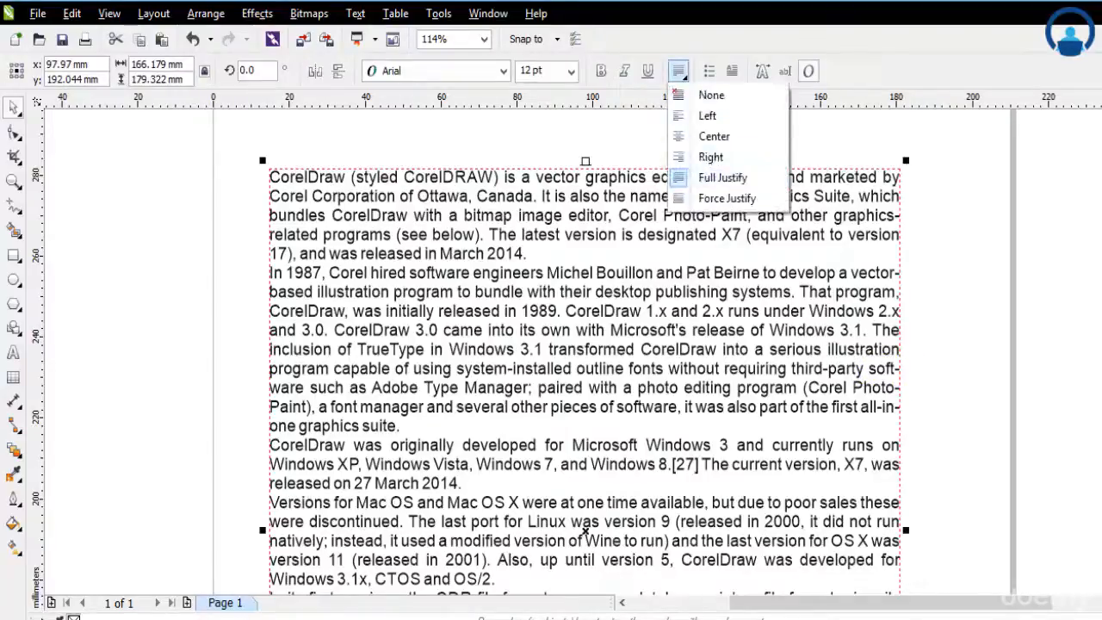
{"action": "left_click", "coordinate": [722, 177]}
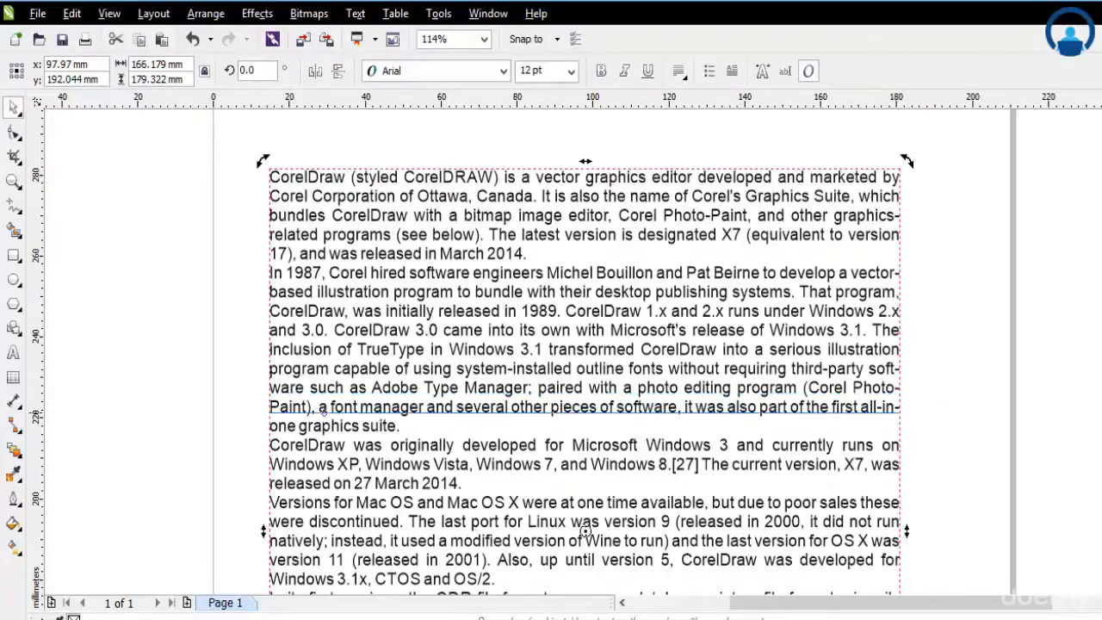
{"action": "left_click", "coordinate": [355, 14]}
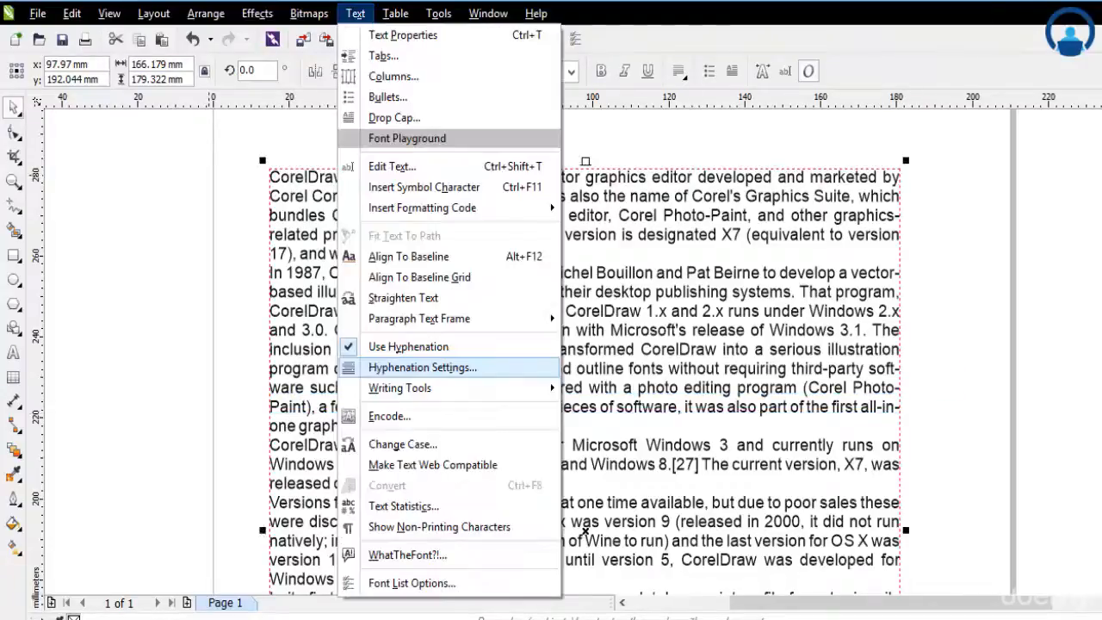
{"action": "left_click", "coordinate": [422, 367]}
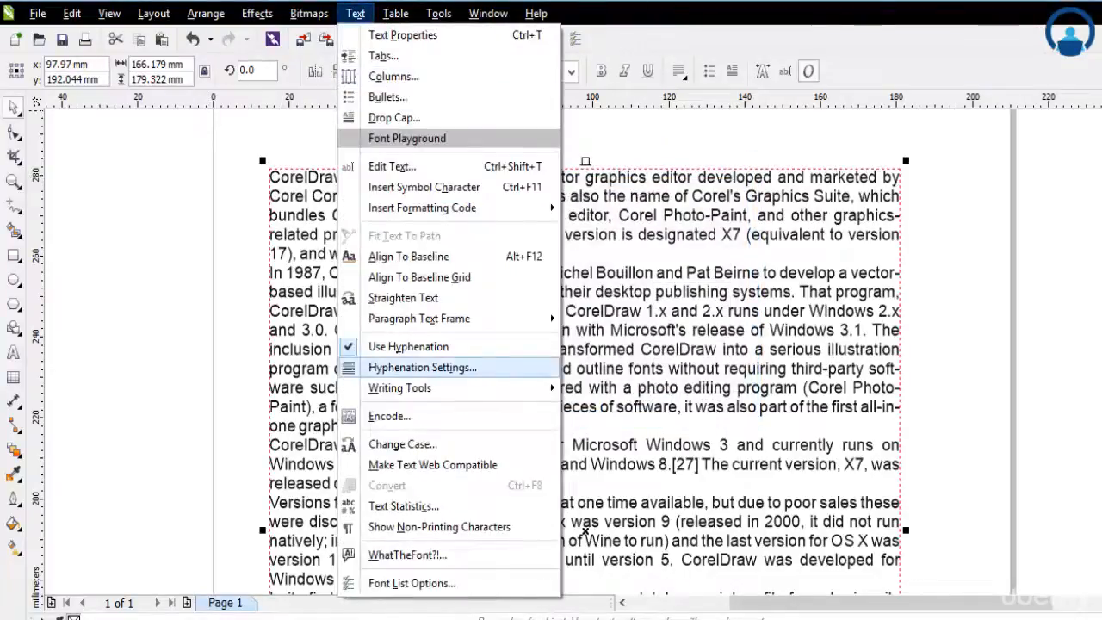
{"action": "left_click", "coordinate": [422, 365]}
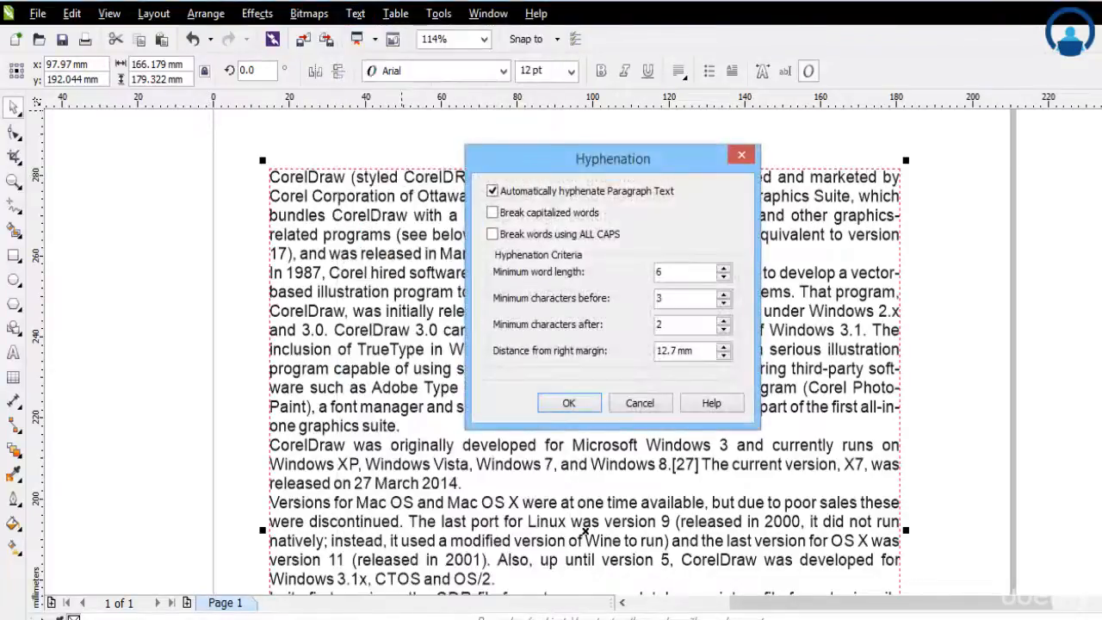
{"action": "left_click", "coordinate": [638, 399]}
{"action": "left_click", "coordinate": [355, 14]}
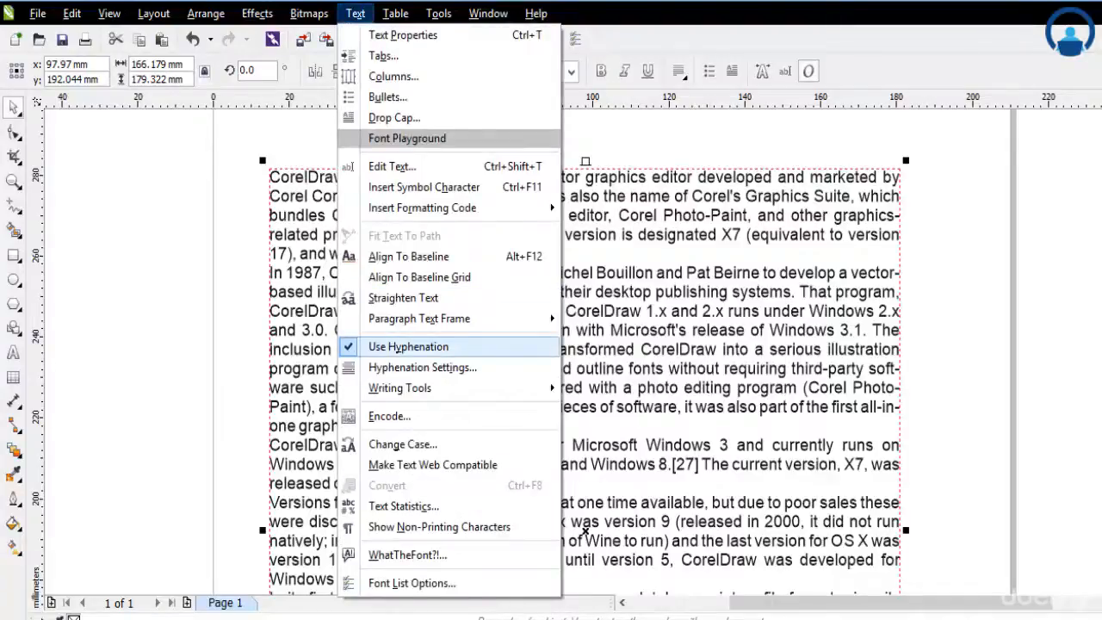
{"action": "left_click", "coordinate": [355, 14]}
Step: Open the hyphenation settings, switch automatic hyphenation off and back on, and place the dialog clear of the text
{"action": "left_click", "coordinate": [355, 14]}
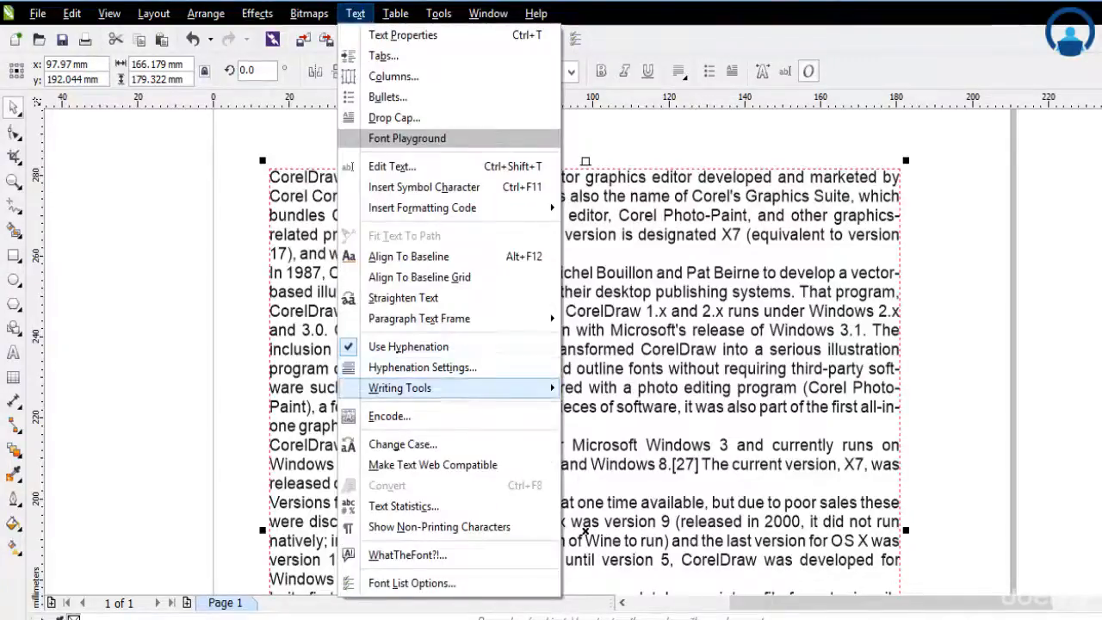
{"action": "left_click", "coordinate": [422, 366]}
{"action": "left_click_drag", "start_coordinate": [610, 147], "coordinate": [300, 140]}
{"action": "left_click", "coordinate": [179, 173]}
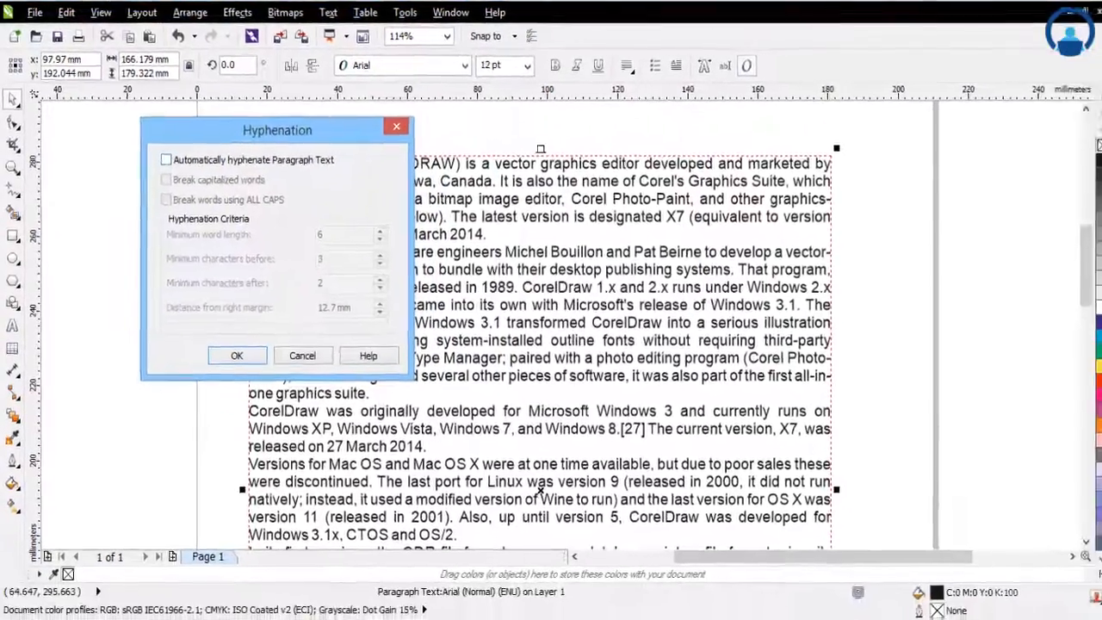
{"action": "key", "text": "space"}
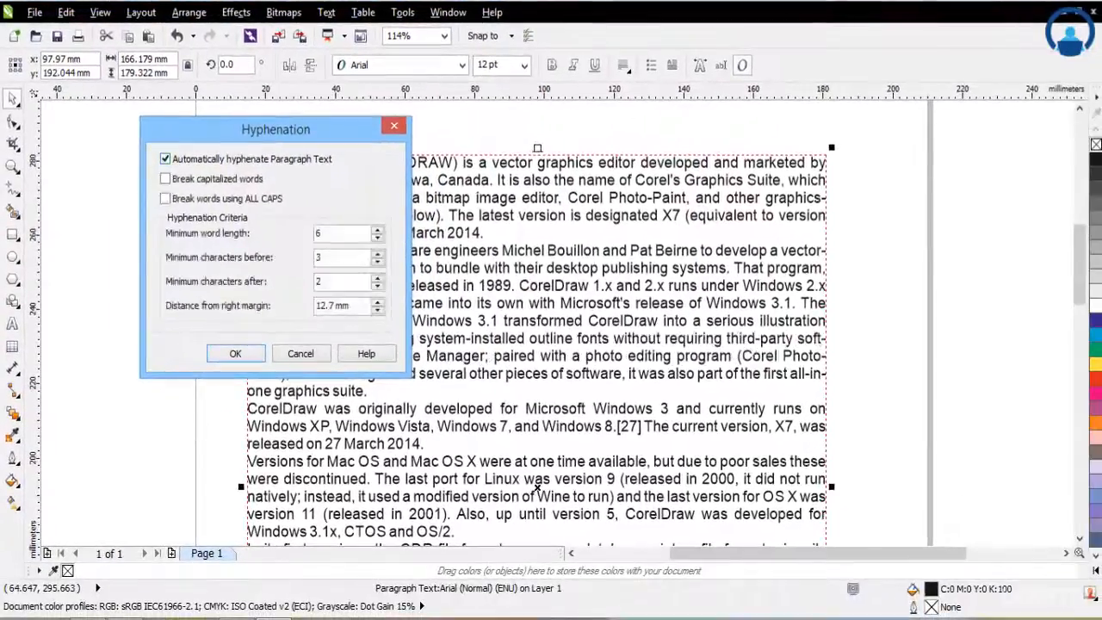
{"action": "left_click_drag", "start_coordinate": [275, 130], "coordinate": [964, 217]}
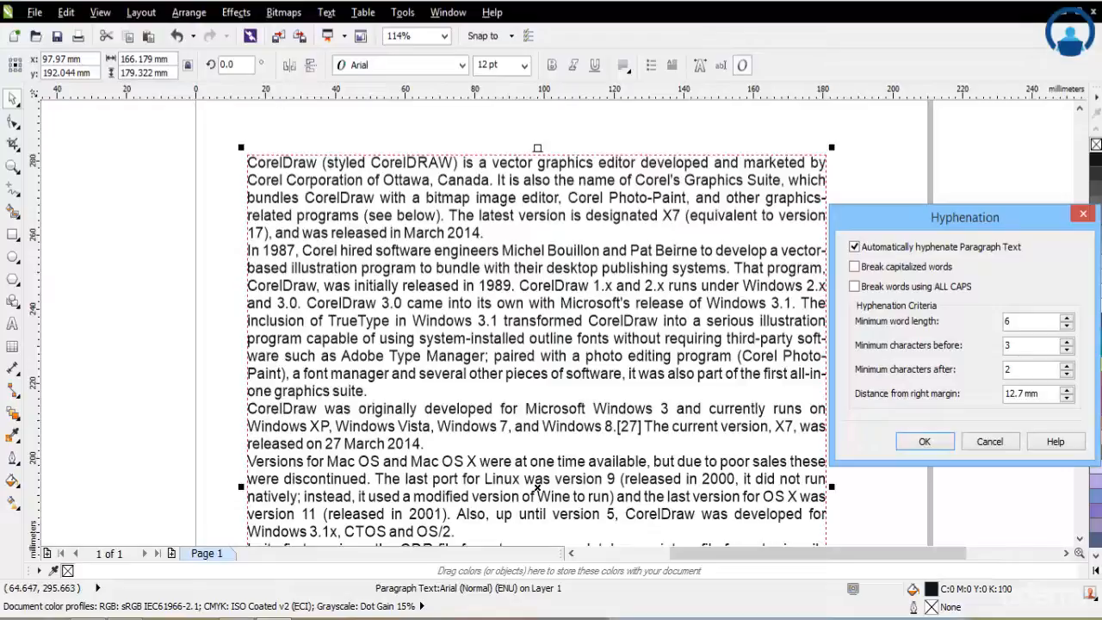
Step: Switch automatic hyphenation off and on again, moving the Hyphenation dialog clear of the paragraph's line endings
{"action": "left_click_drag", "start_coordinate": [964, 217], "coordinate": [981, 183]}
{"action": "left_click", "coordinate": [849, 242]}
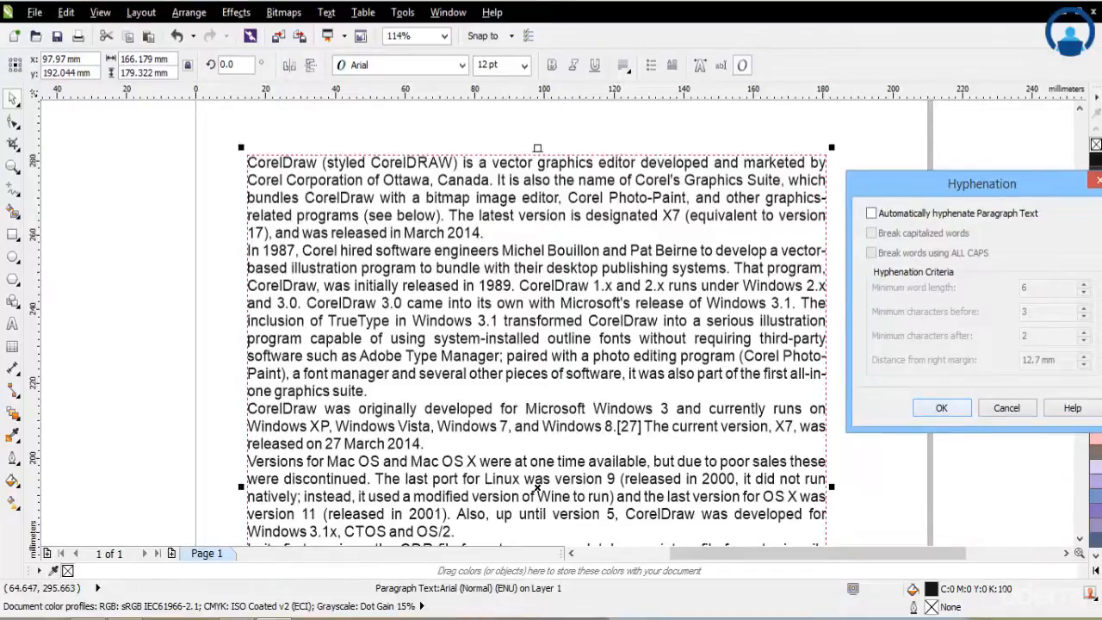
{"action": "left_click_drag", "start_coordinate": [981, 183], "coordinate": [188, 160]}
{"action": "left_click", "coordinate": [76, 189]}
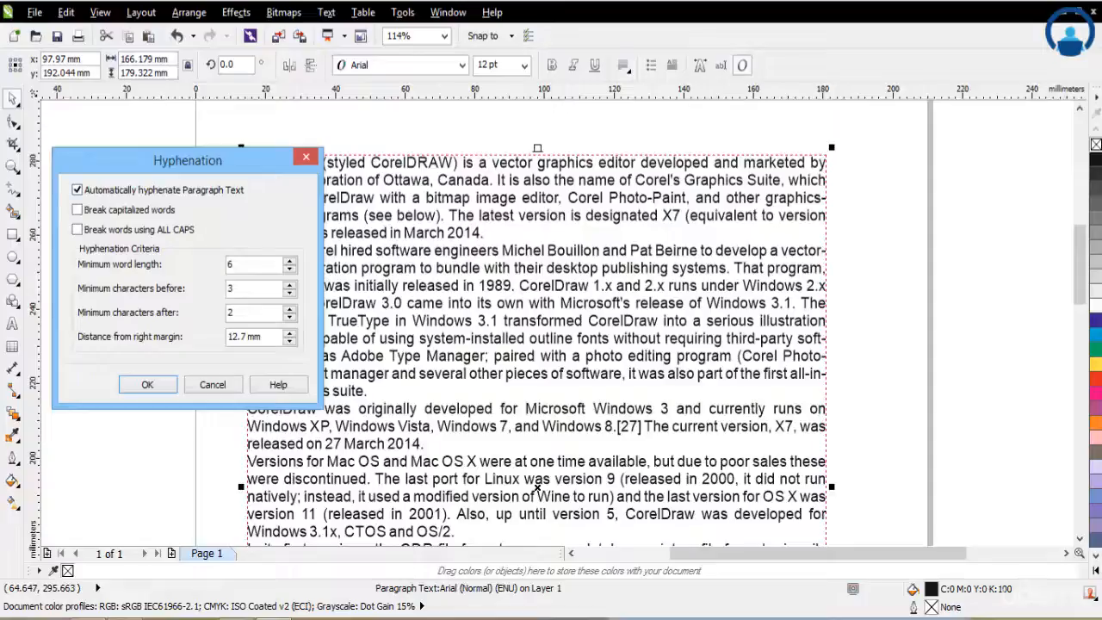
{"action": "left_click_drag", "start_coordinate": [188, 160], "coordinate": [201, 251]}
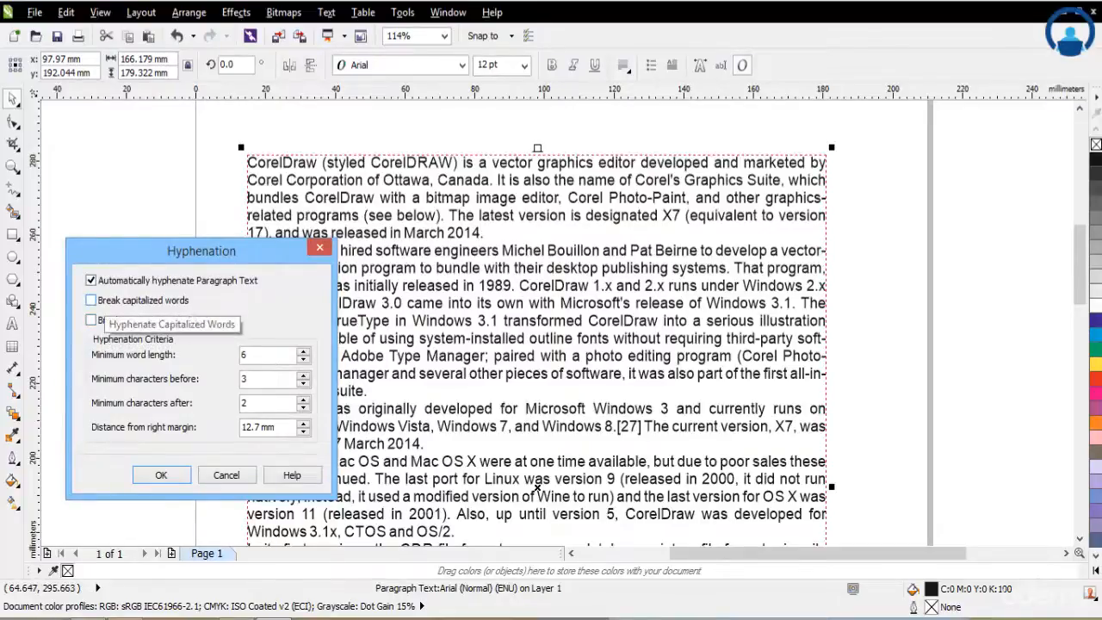
Step: Toggle the breaking of capitalized words on and off several times to compare the line endings, leaving the option off
{"action": "left_click", "coordinate": [90, 299]}
{"action": "left_click_drag", "start_coordinate": [198, 250], "coordinate": [213, 46]}
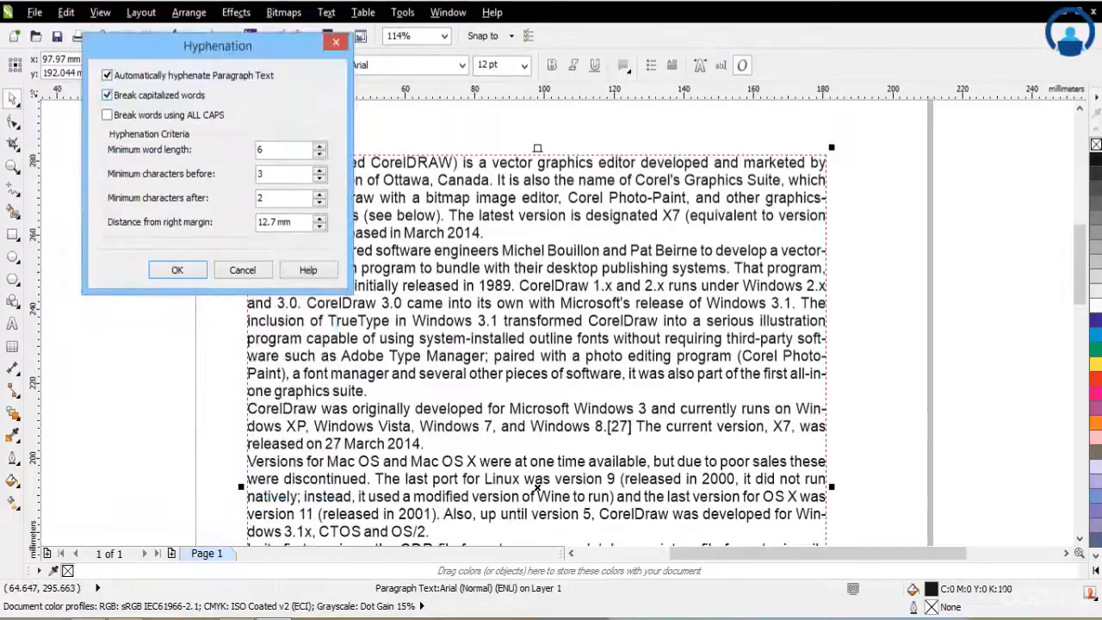
{"action": "left_click", "coordinate": [107, 94]}
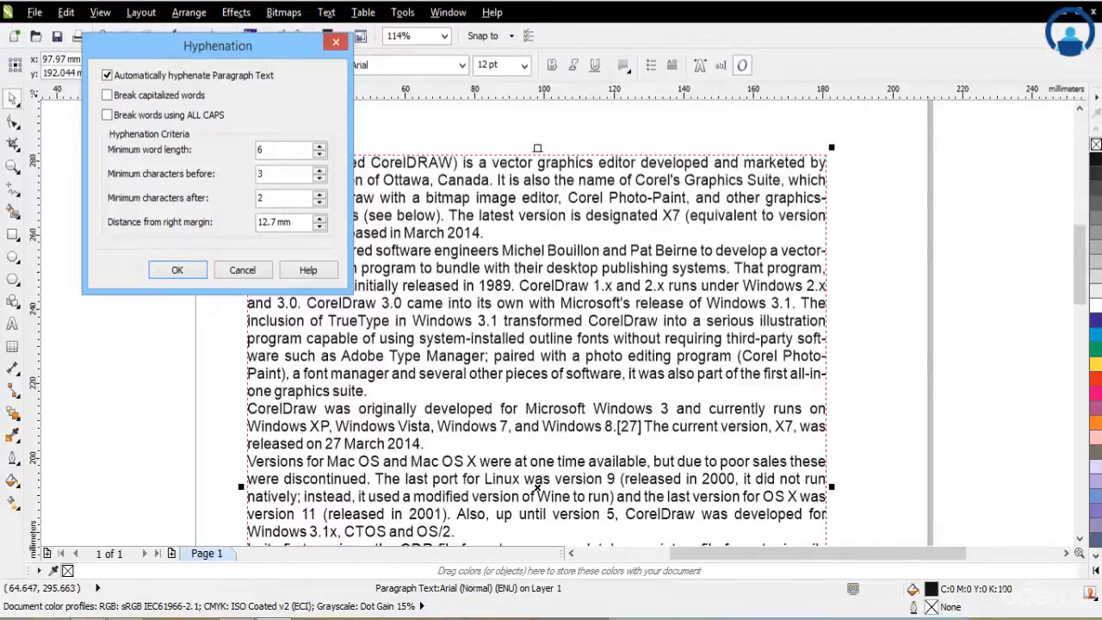
{"action": "left_click", "coordinate": [106, 95]}
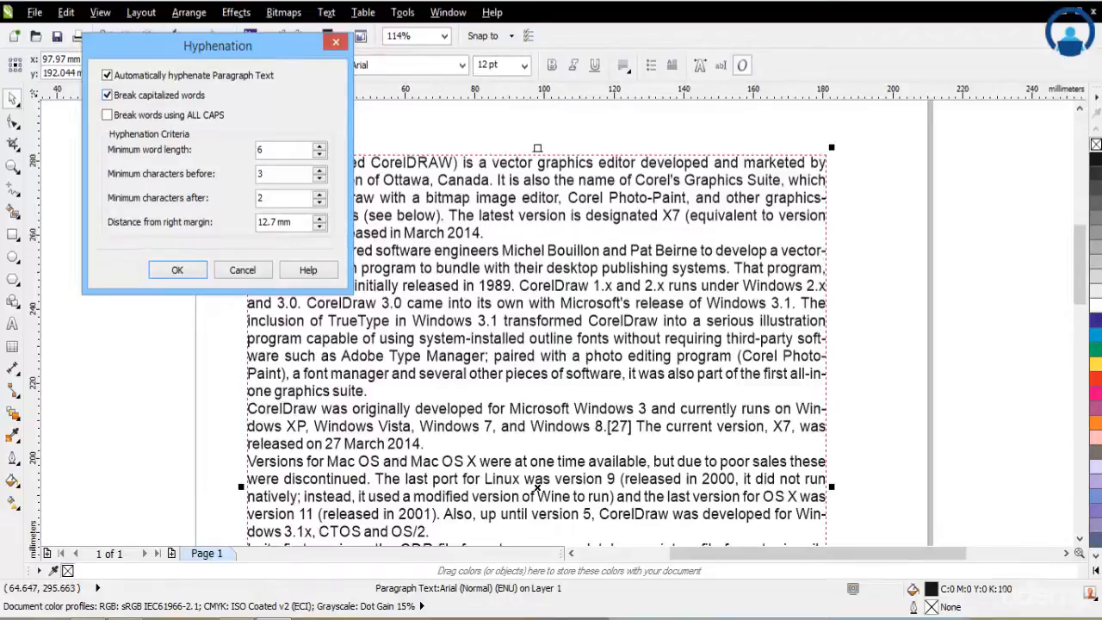
{"action": "left_click", "coordinate": [107, 95]}
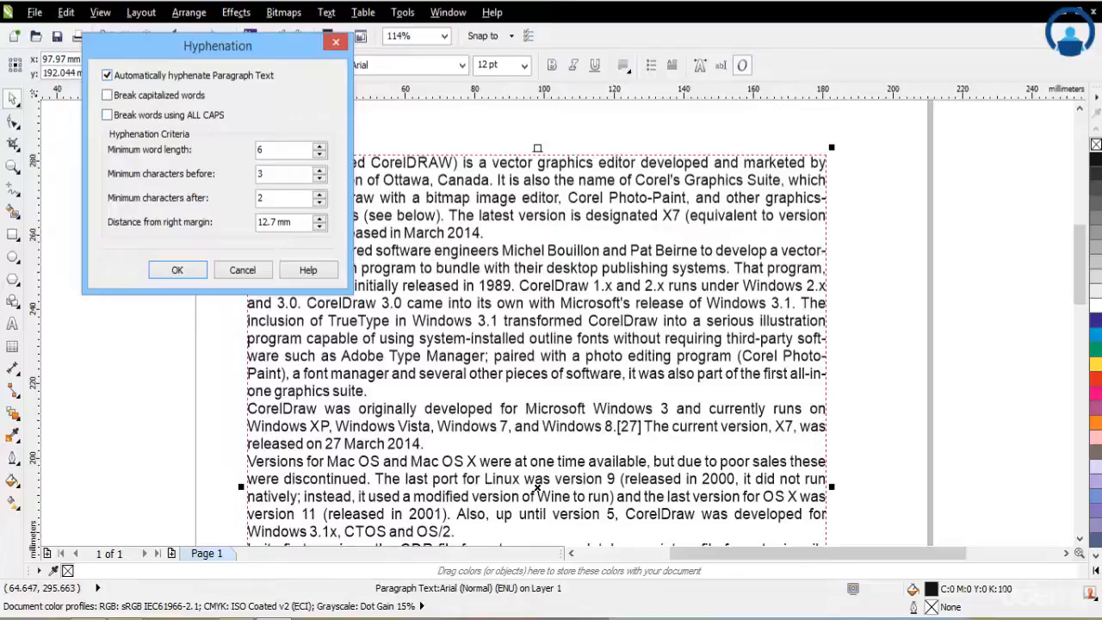
{"action": "left_click", "coordinate": [107, 95]}
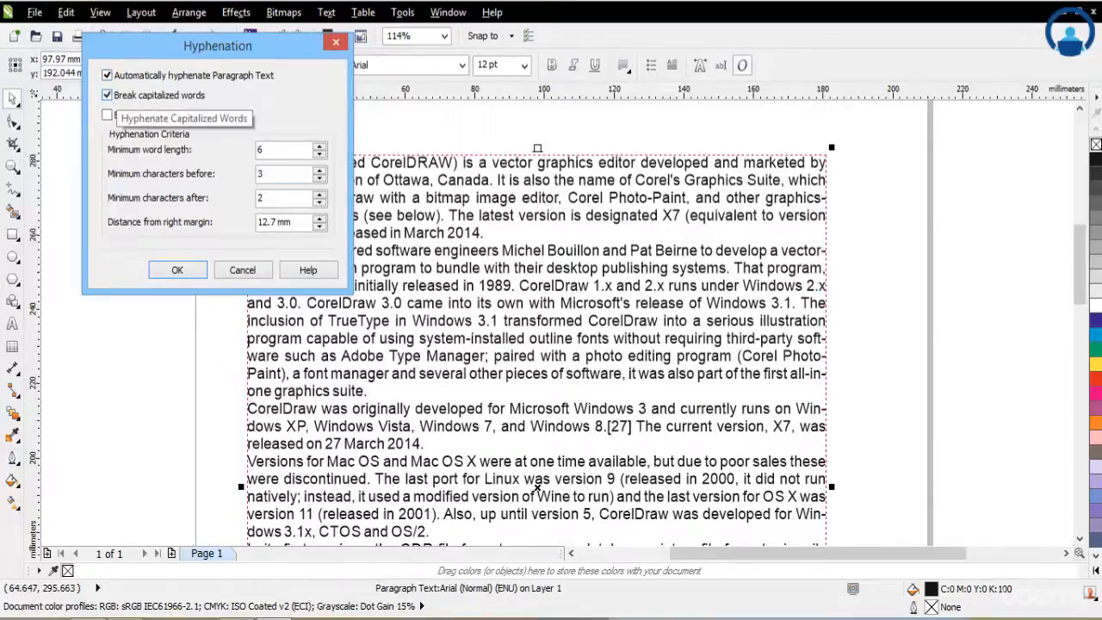
{"action": "left_click", "coordinate": [107, 95]}
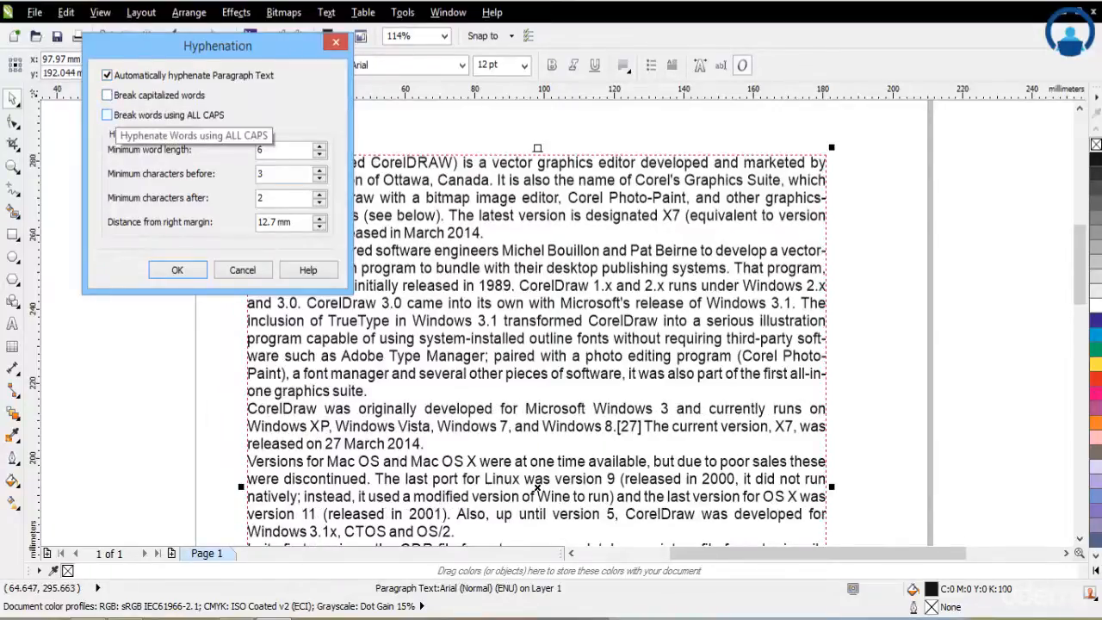
Step: Toggle the breaking of words using ALL CAPS on and off twice, leaving the option off
{"action": "left_click", "coordinate": [107, 114]}
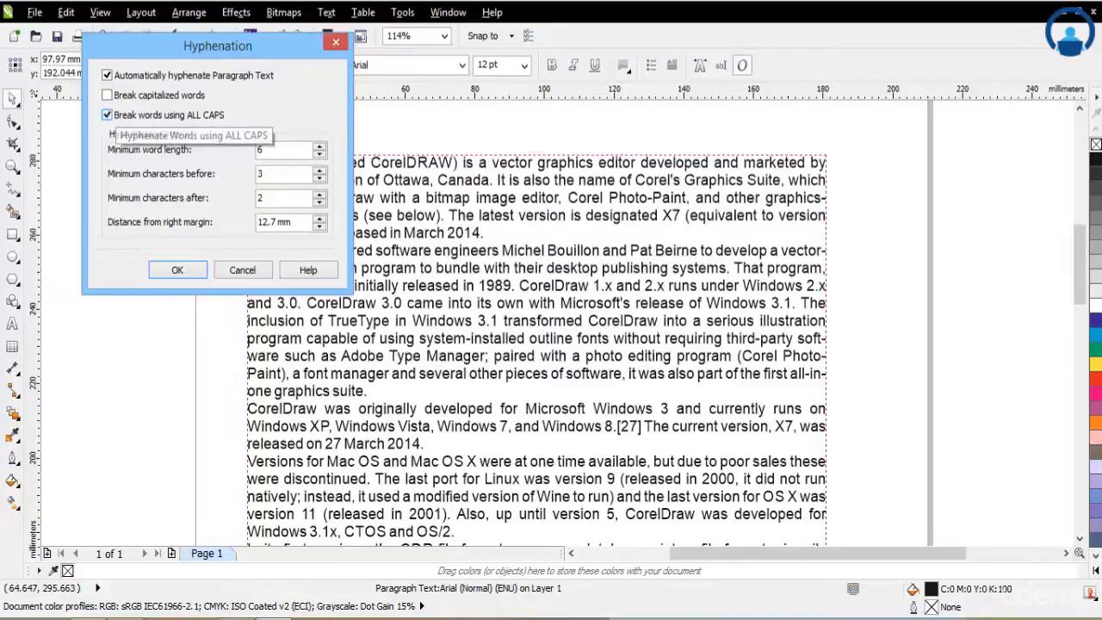
{"action": "left_click", "coordinate": [106, 115]}
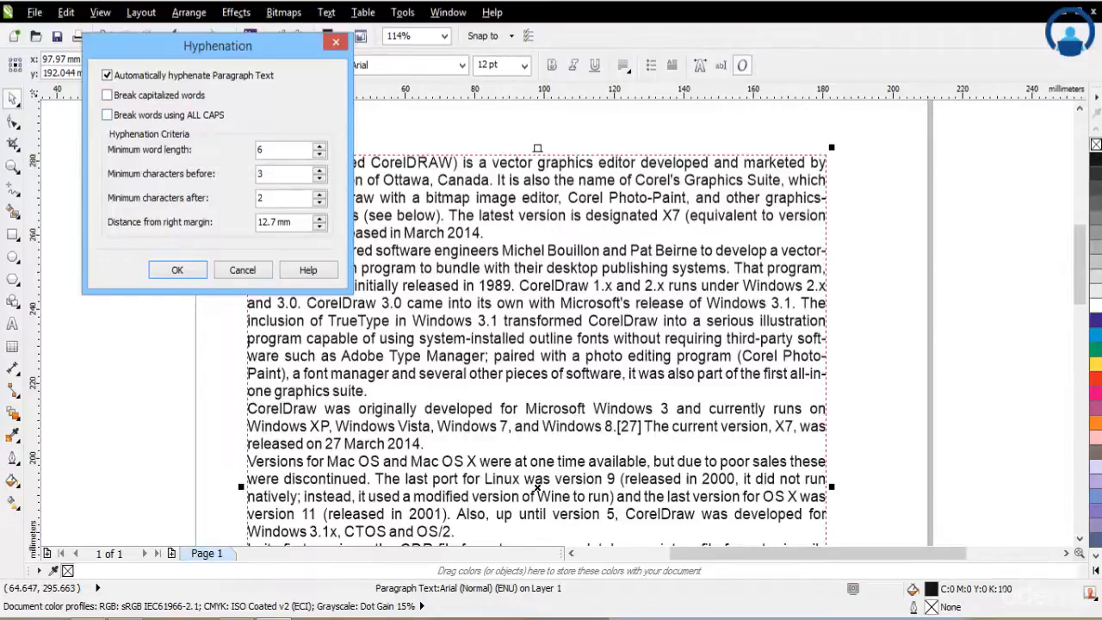
{"action": "left_click", "coordinate": [106, 115]}
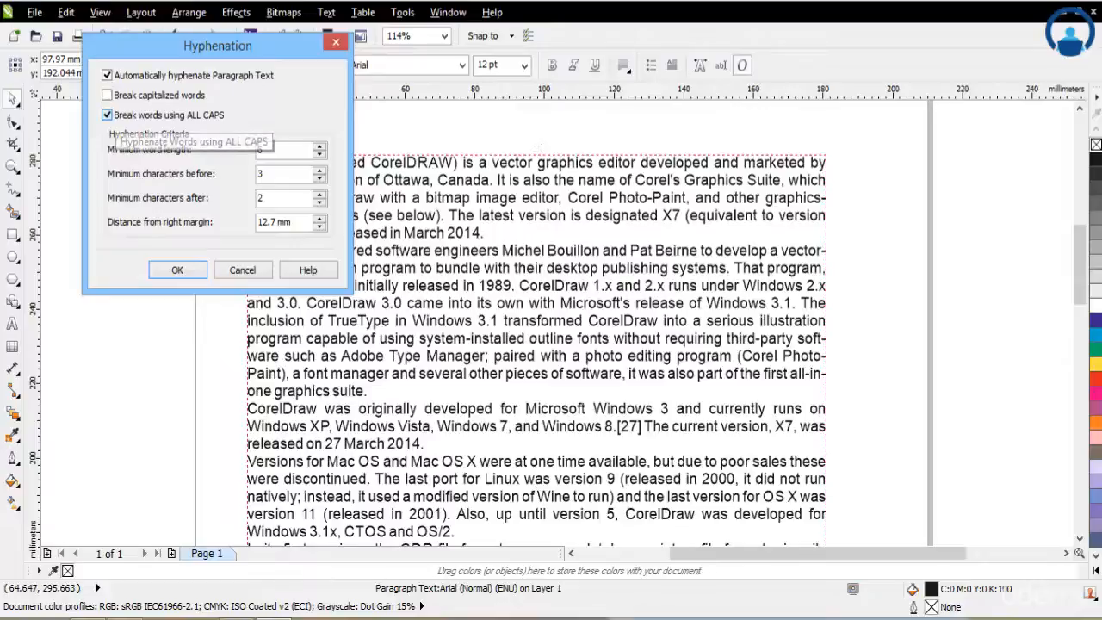
{"action": "left_click", "coordinate": [107, 115]}
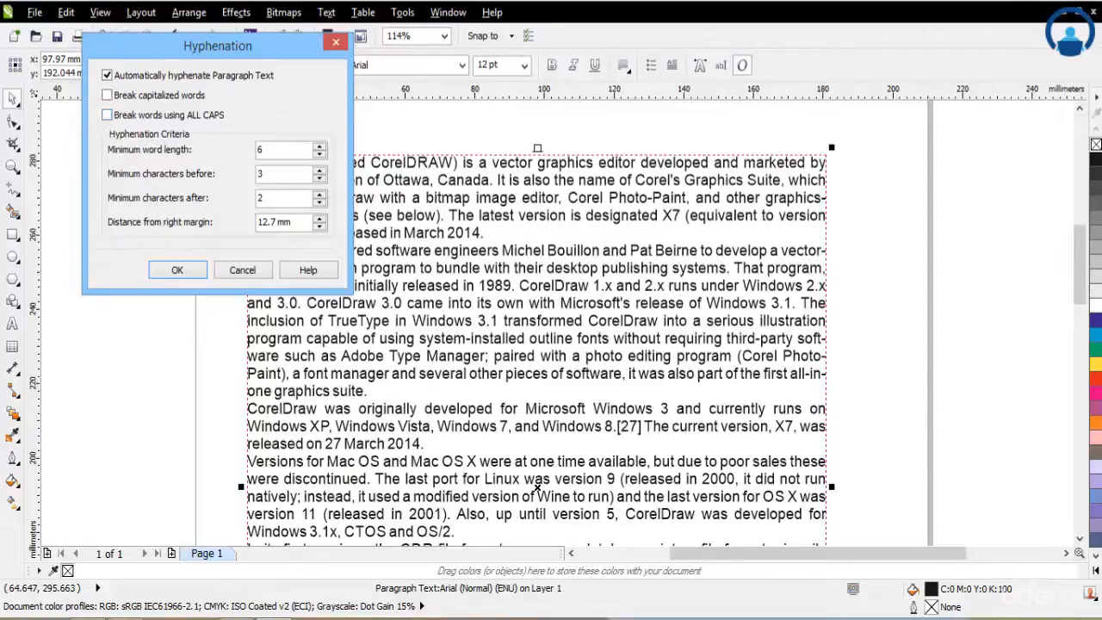
Step: Try a minimum word length of 5, set it back to 6, and apply the hyphenation settings
{"action": "left_click", "coordinate": [319, 154]}
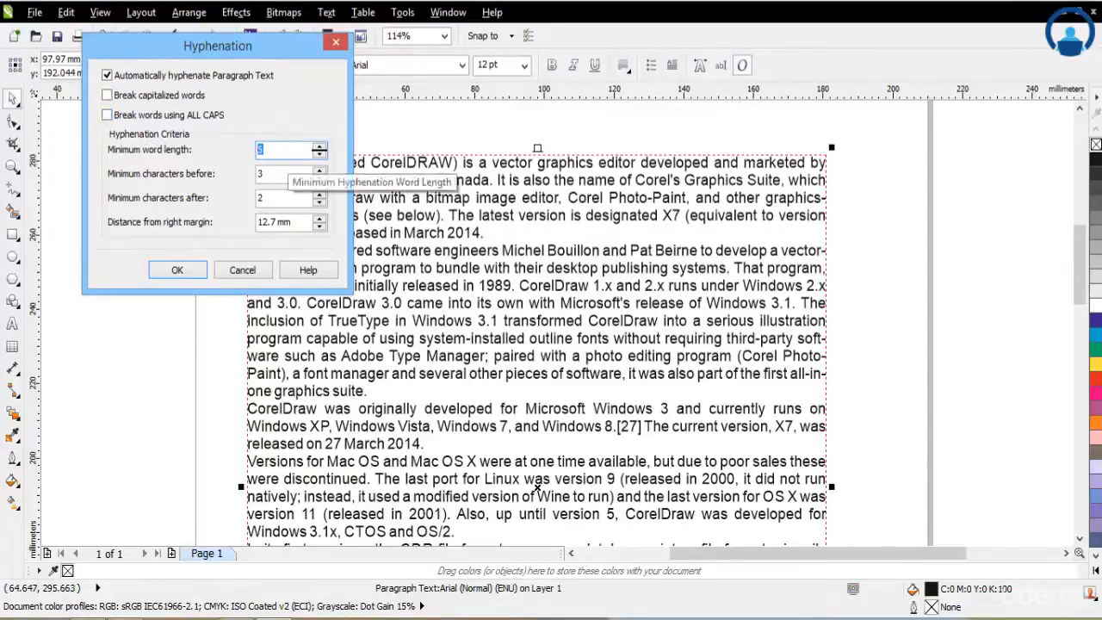
{"action": "left_click", "coordinate": [320, 154]}
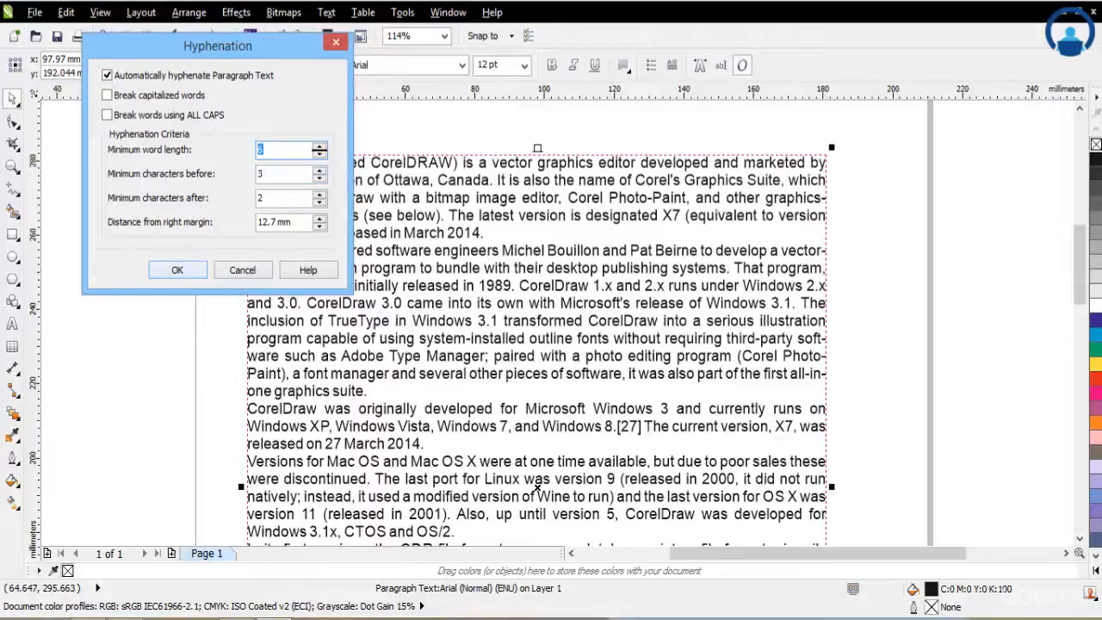
{"action": "left_click", "coordinate": [185, 269]}
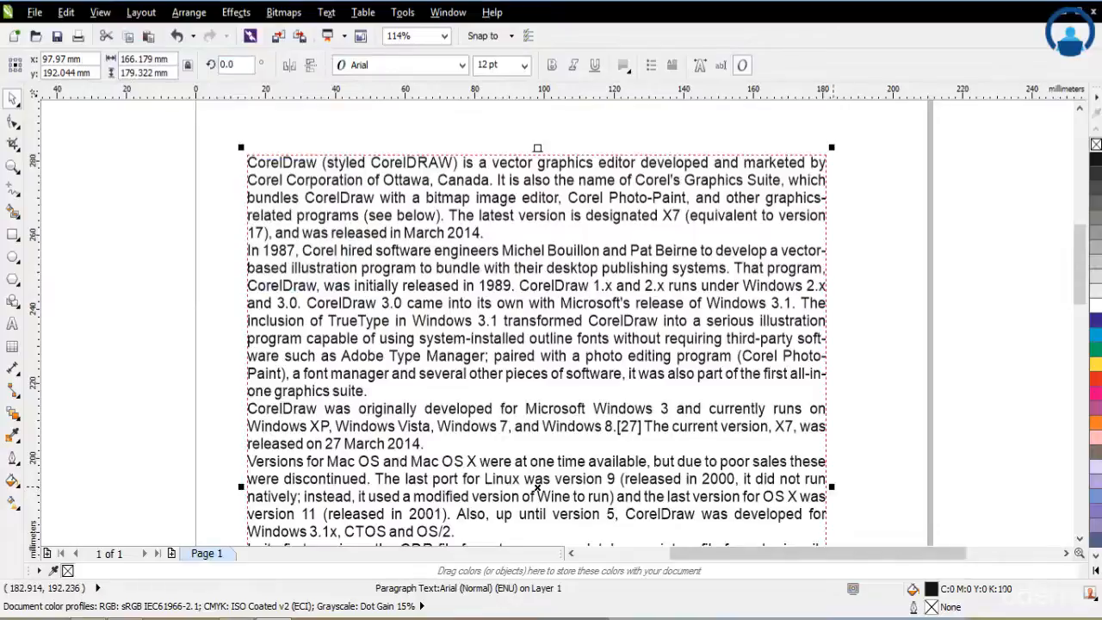
Step: Resize the paragraph text frame from its right edge to about 172 mm wide and reopen the hyphenation settings
{"action": "left_click_drag", "start_coordinate": [828, 487], "coordinate": [823, 485]}
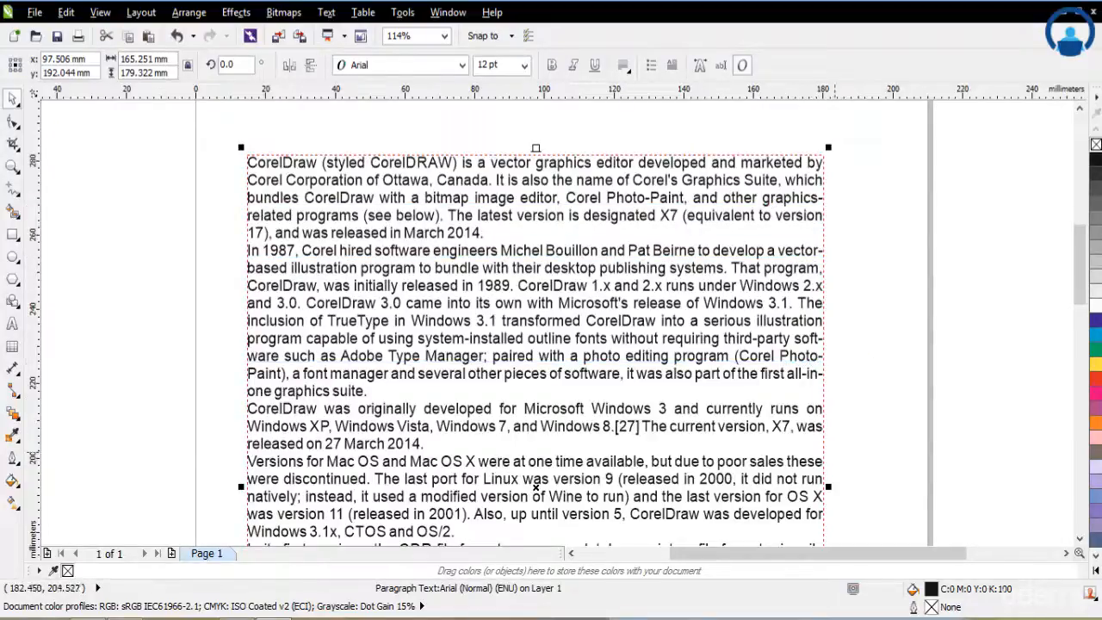
{"action": "mouse_move", "coordinate": [828, 486]}
{"action": "left_mouse_down"}
{"action": "mouse_move", "coordinate": [860, 483]}
{"action": "mouse_move", "coordinate": [848, 484]}
{"action": "left_mouse_up"}
{"action": "left_click", "coordinate": [325, 12]}
{"action": "left_click", "coordinate": [362, 376]}
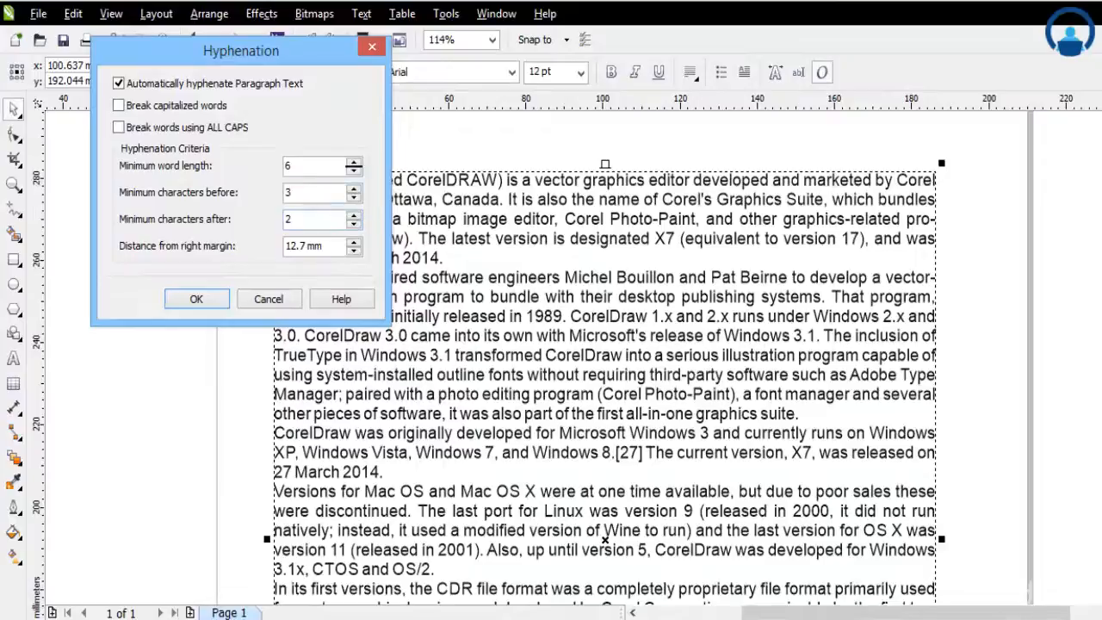
Step: Set the minimum word length to 6 and the minimum characters before the hyphen to 6
{"action": "left_click", "coordinate": [352, 170]}
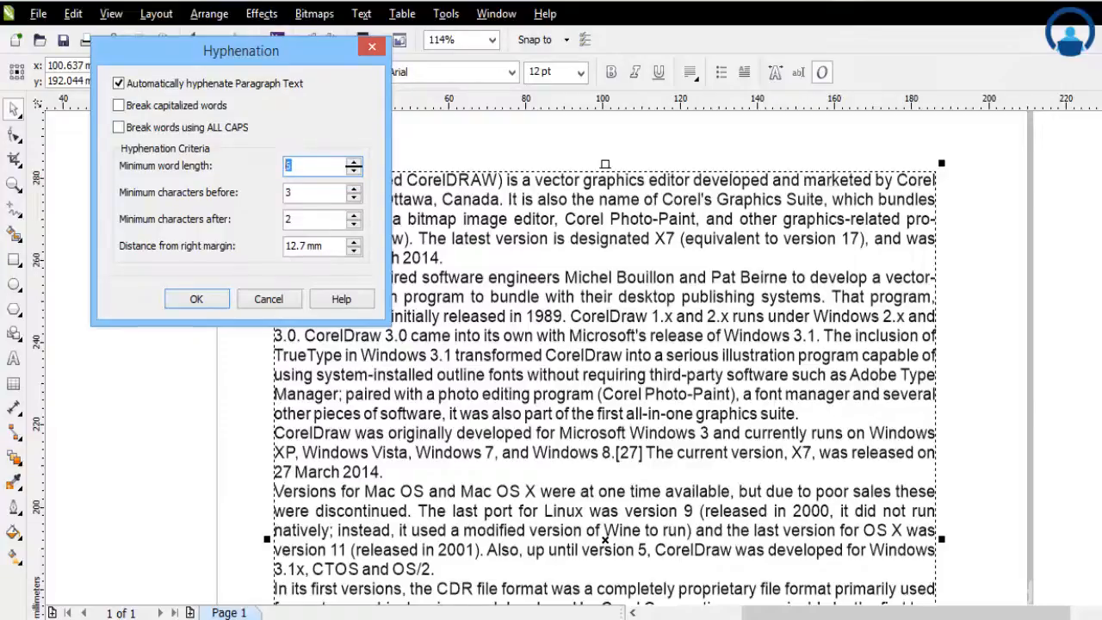
{"action": "type", "text": "3"}
{"action": "key", "text": "BackSpace"}
{"action": "type", "text": "6"}
{"action": "key", "text": "Tab"}
{"action": "type", "text": "6"}
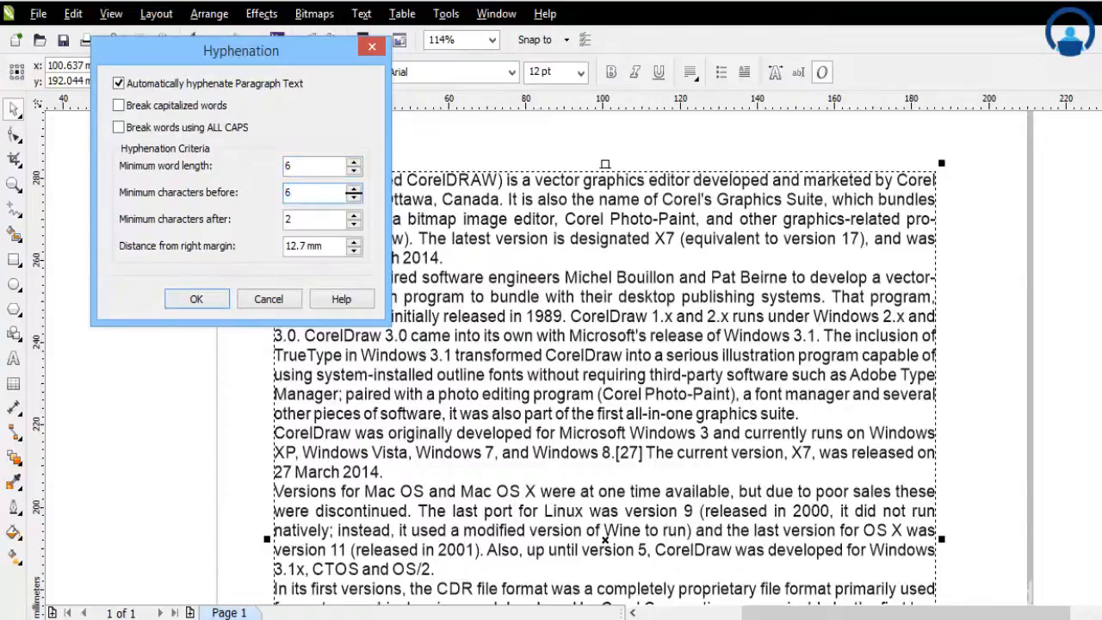
Step: Try 3 and 4 as the minimum characters before the hyphen, and move the dialog clear of the opening lines
{"action": "left_click", "coordinate": [353, 166]}
{"action": "key", "text": "Tab"}
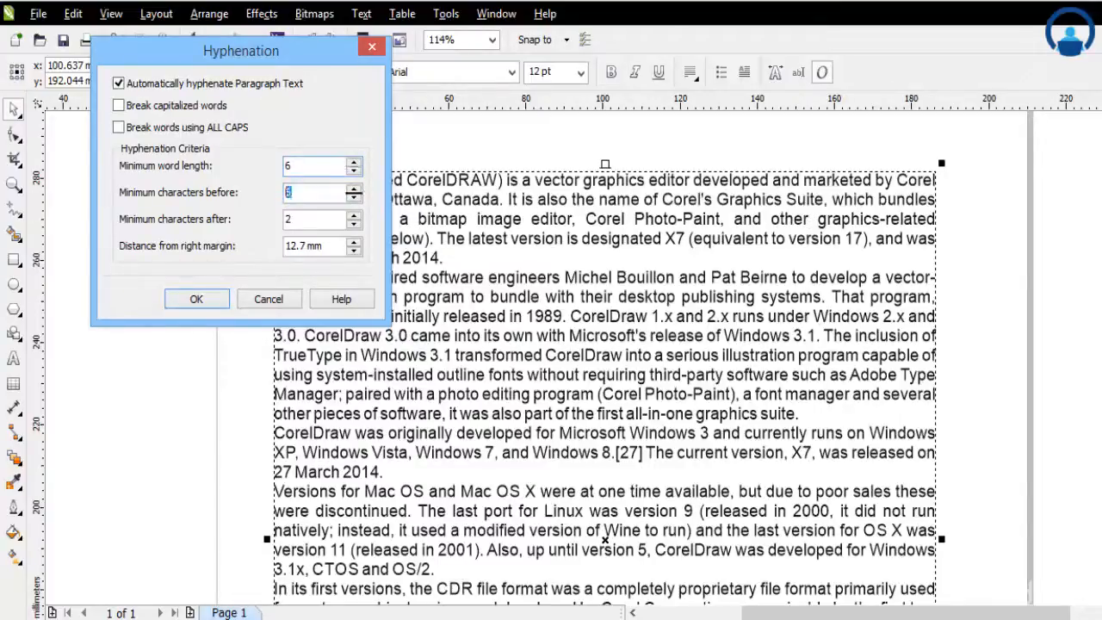
{"action": "type", "text": "3"}
{"action": "left_click", "coordinate": [353, 220]}
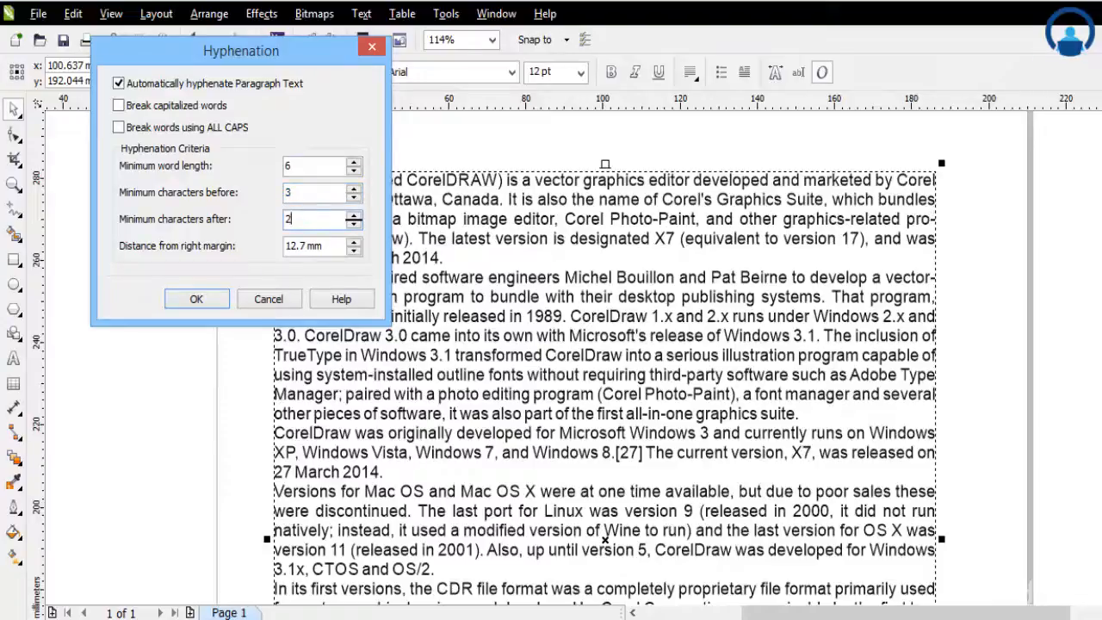
{"action": "key", "text": "shift+Tab"}
{"action": "type", "text": "4"}
{"action": "key", "text": "Tab"}
{"action": "left_click_drag", "start_coordinate": [241, 51], "coordinate": [320, 289]}
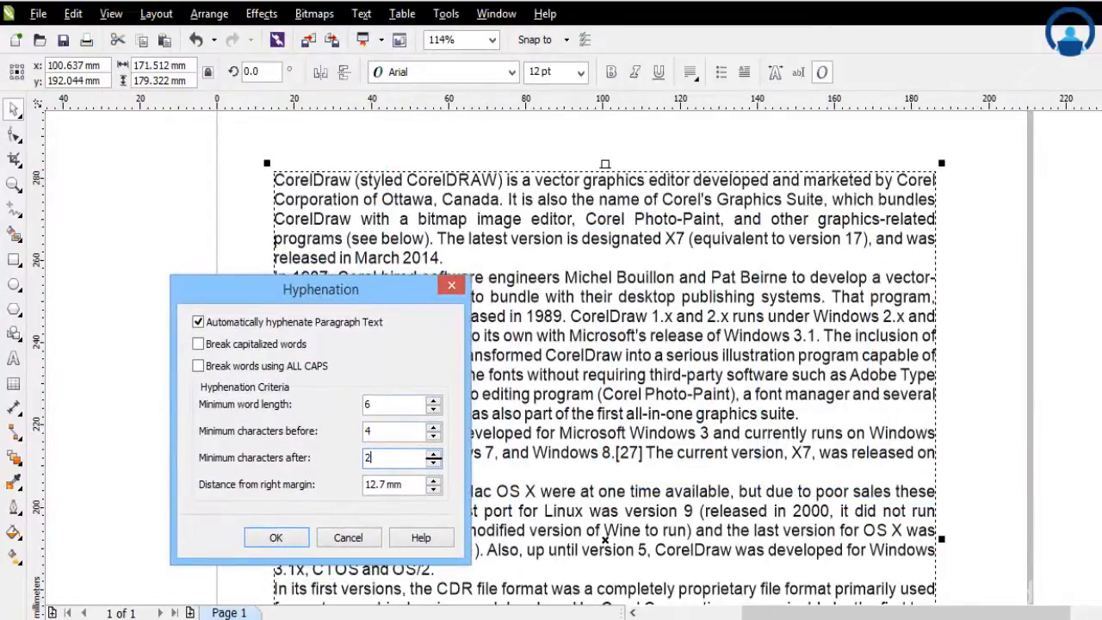
Step: Set the minimum characters before the hyphen to 2 and move the dialog off the lower paragraphs
{"action": "key", "text": "shift+Tab"}
{"action": "type", "text": "2"}
{"action": "left_click_drag", "start_coordinate": [320, 289], "coordinate": [294, 173]}
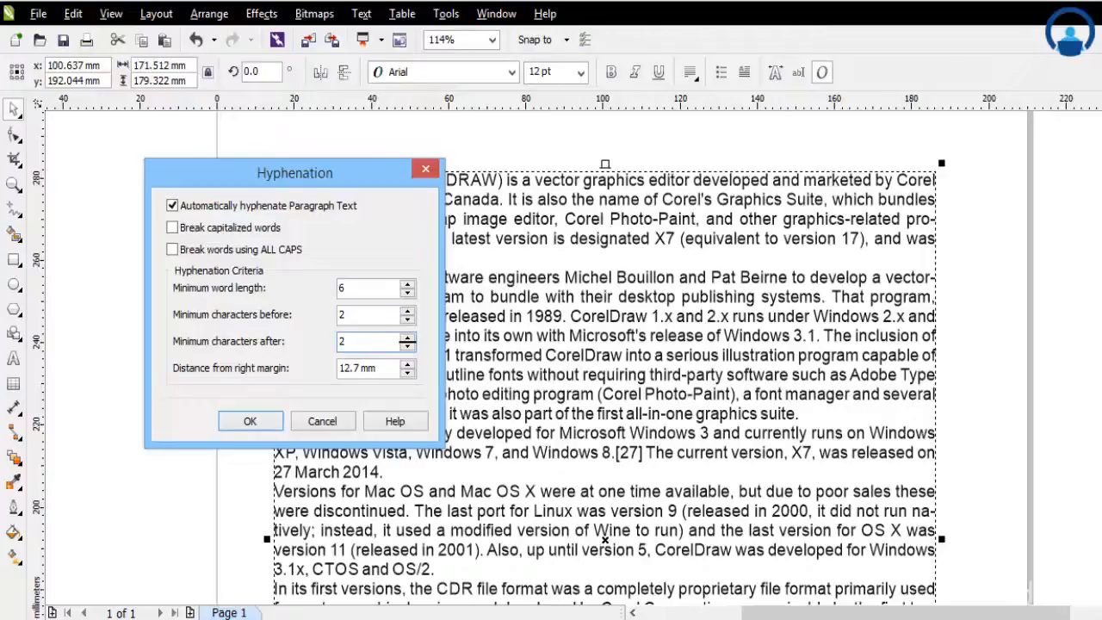
Step: Try larger hyphenation distances from the right margin, including 20.7 mm
{"action": "left_click", "coordinate": [408, 363]}
{"action": "left_click", "coordinate": [407, 363]}
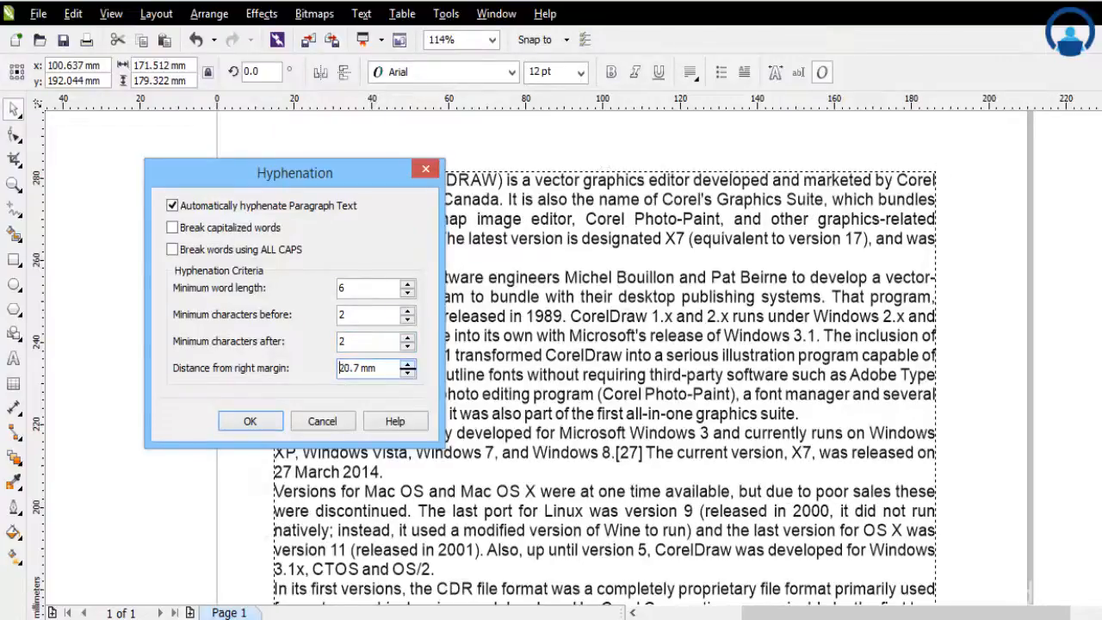
{"action": "left_click", "coordinate": [407, 363]}
{"action": "left_click", "coordinate": [407, 363]}
{"action": "left_click", "coordinate": [407, 363]}
{"action": "left_click", "coordinate": [407, 363]}
{"action": "scroll", "coordinate": [407, 368], "scroll_direction": "down", "scroll_amount": 9}
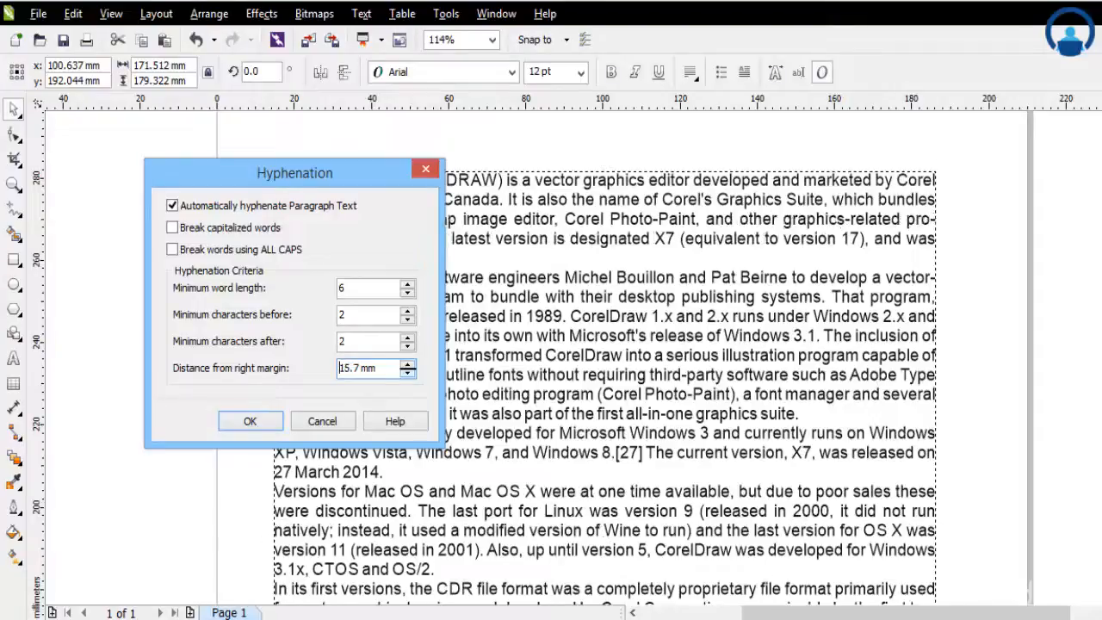
Step: Lower the distance from the right margin to 9.7 mm, switch off automatic hyphenation and apply the settings
{"action": "left_click", "coordinate": [407, 372]}
{"action": "left_click", "coordinate": [407, 372]}
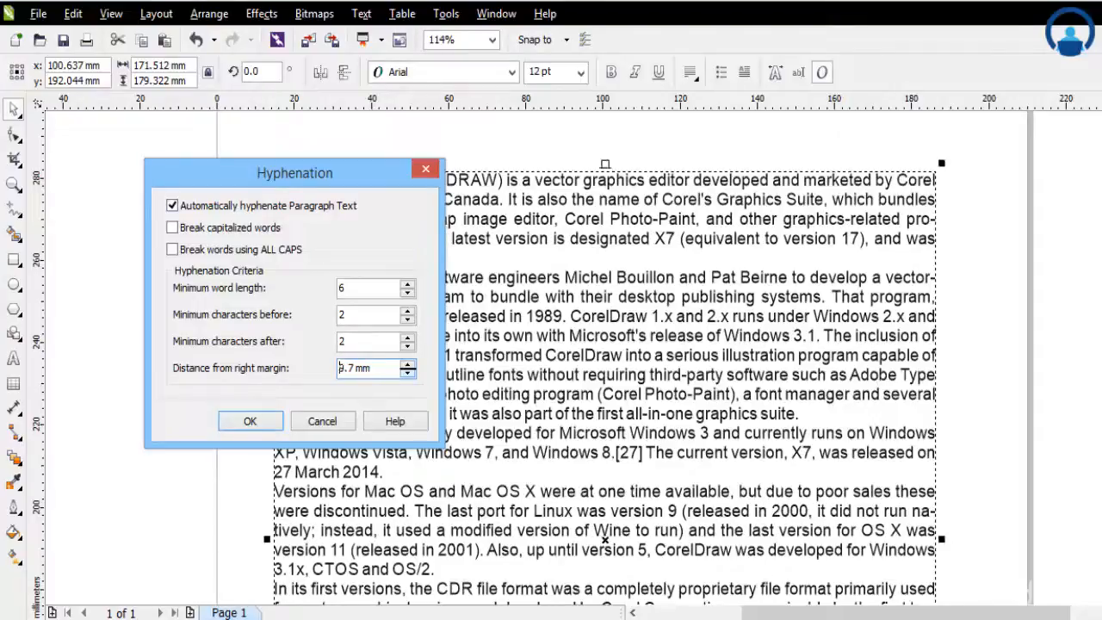
{"action": "left_click", "coordinate": [172, 205]}
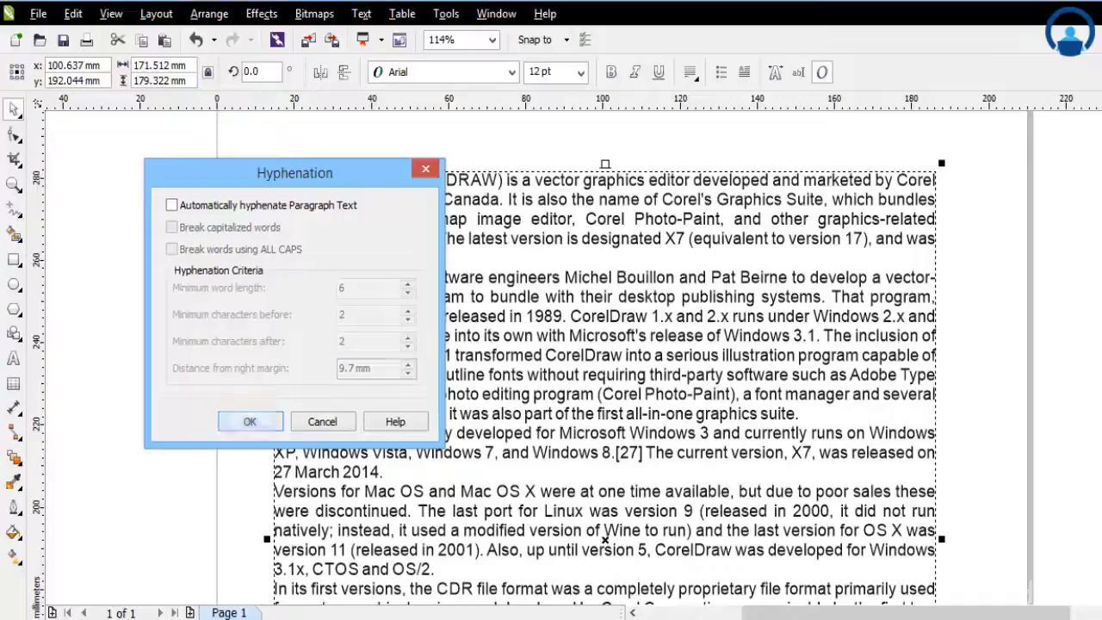
{"action": "left_click", "coordinate": [250, 421]}
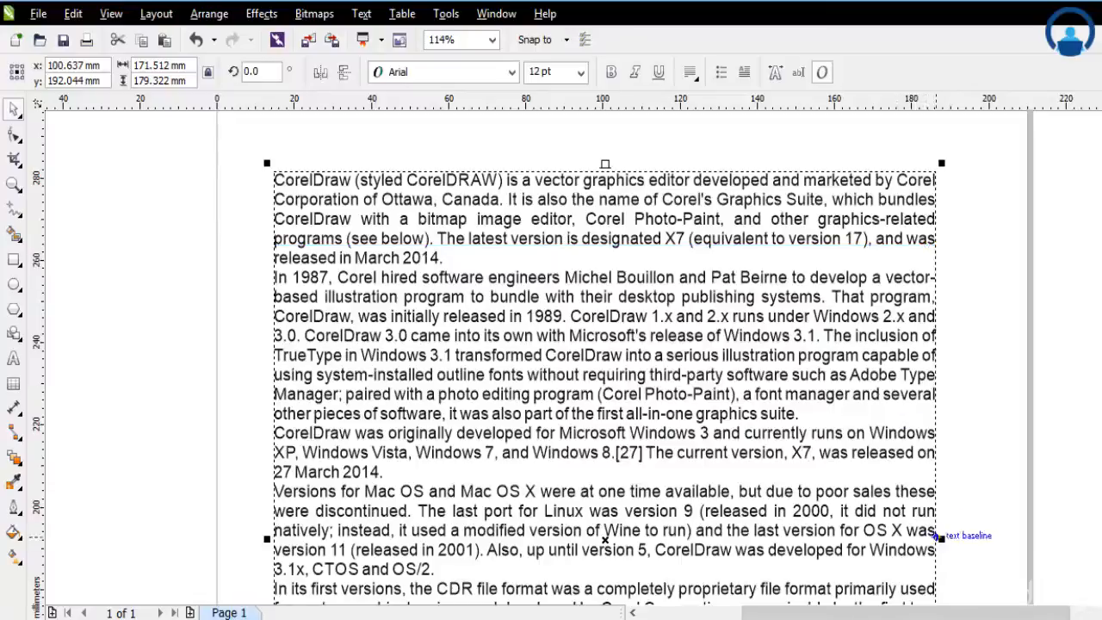
Step: Widen the paragraph text frame to about 190 mm, narrow it to about 176 mm, and check the end of the text
{"action": "left_click_drag", "start_coordinate": [940, 536], "coordinate": [1011, 538]}
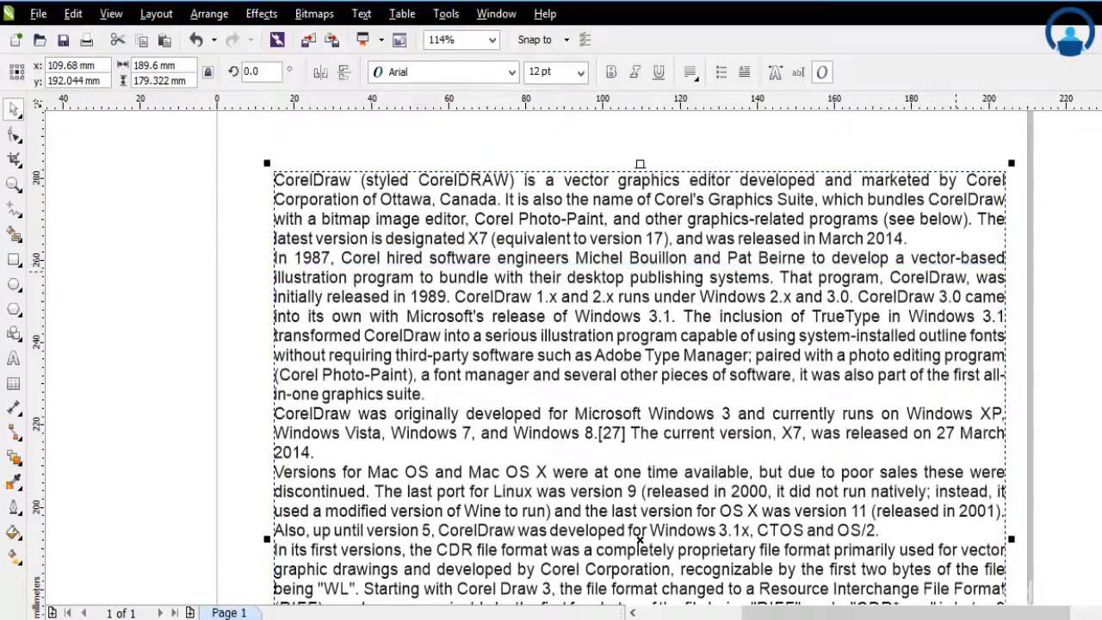
{"action": "left_click_drag", "start_coordinate": [1012, 538], "coordinate": [959, 539]}
{"action": "scroll", "coordinate": [612, 361], "scroll_direction": "down", "scroll_amount": 1}
{"action": "scroll", "coordinate": [614, 142], "scroll_direction": "down", "scroll_amount": 7}
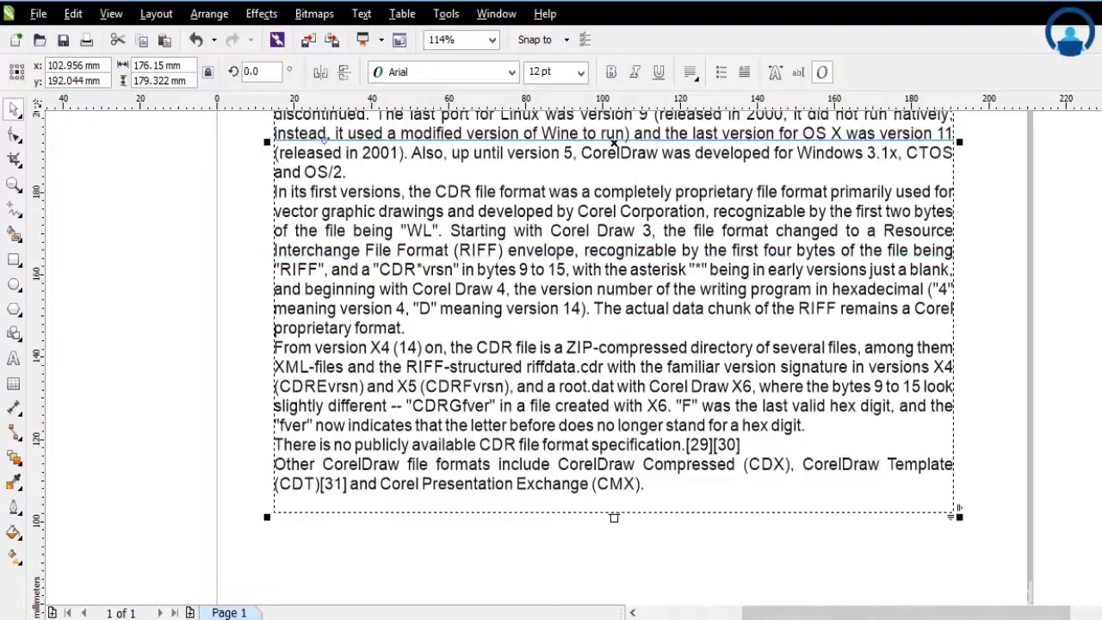
Step: Open Spell Check for the selected paragraph text, view its replacement suggestions, and close it without replacing anything
{"action": "left_click", "coordinate": [361, 14]}
{"action": "mouse_move", "coordinate": [413, 394]}
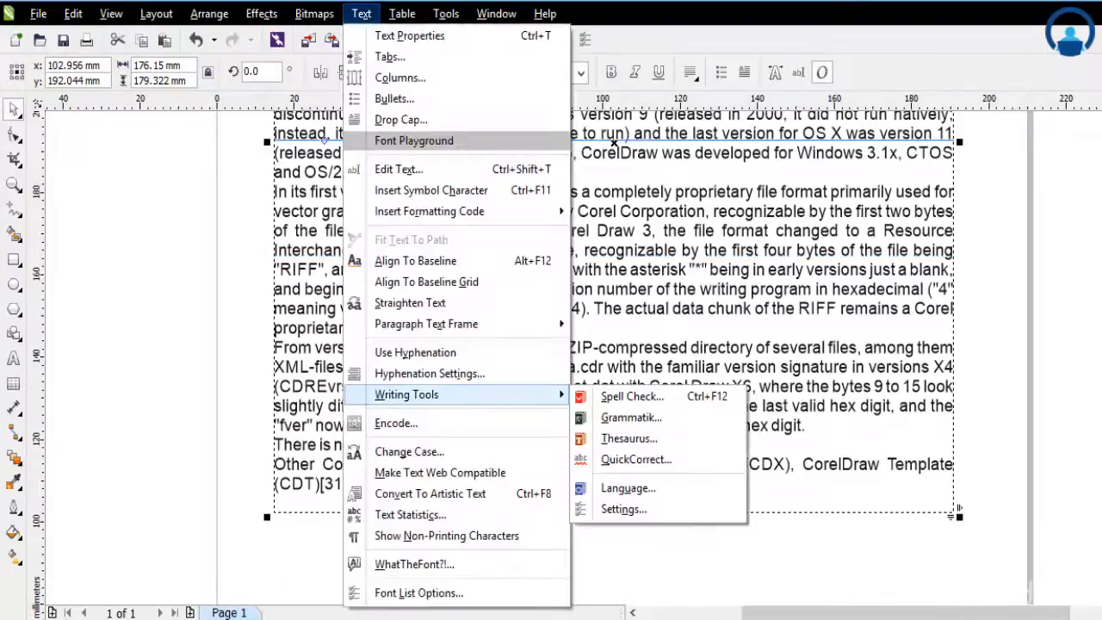
{"action": "key", "text": "Escape"}
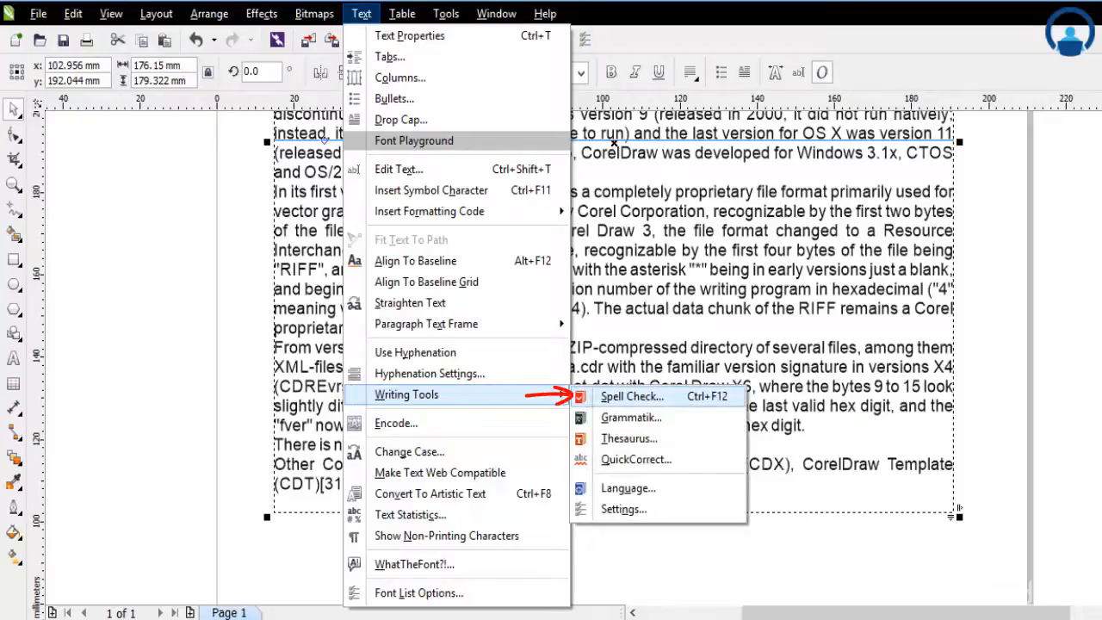
{"action": "key", "text": "Return"}
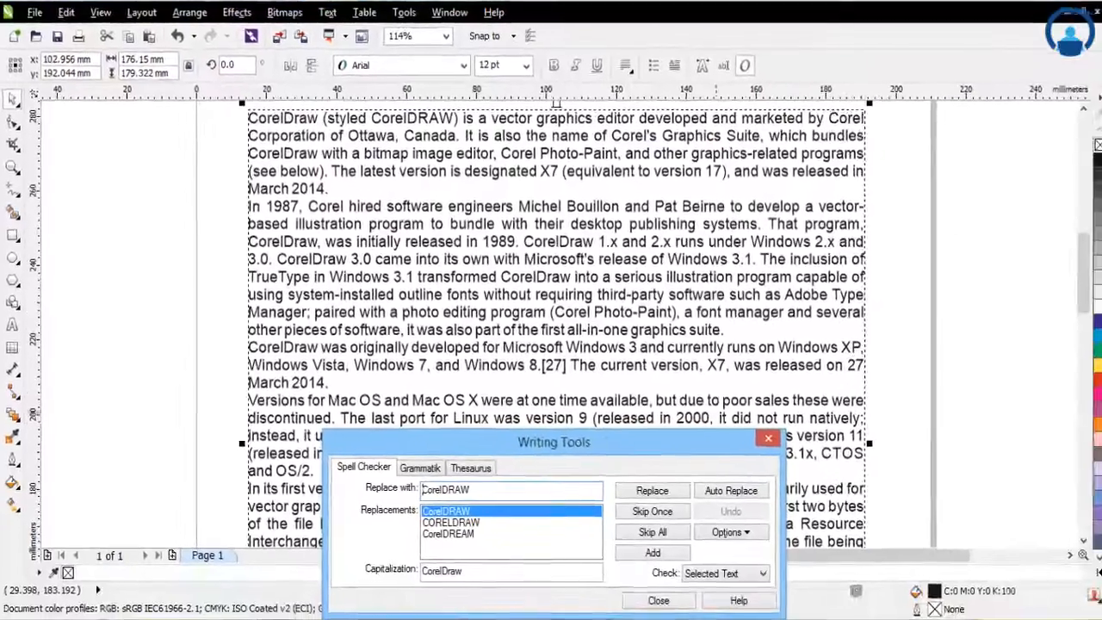
{"action": "left_click_drag", "start_coordinate": [554, 441], "coordinate": [689, 305]}
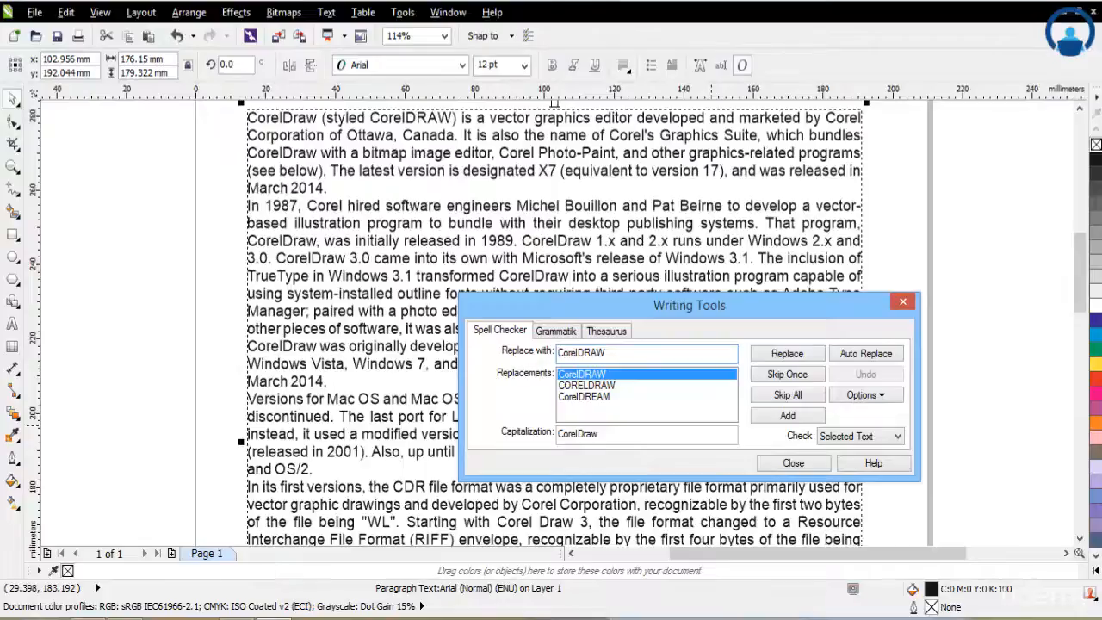
{"action": "left_click_drag", "start_coordinate": [688, 304], "coordinate": [690, 288]}
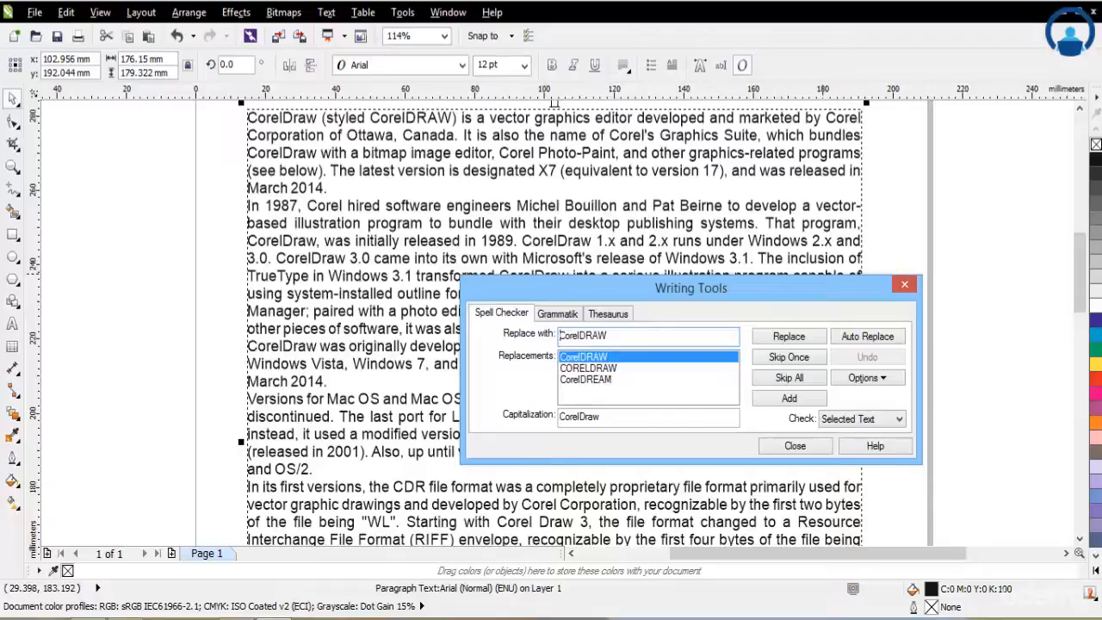
{"action": "left_click_drag", "start_coordinate": [690, 287], "coordinate": [653, 294]}
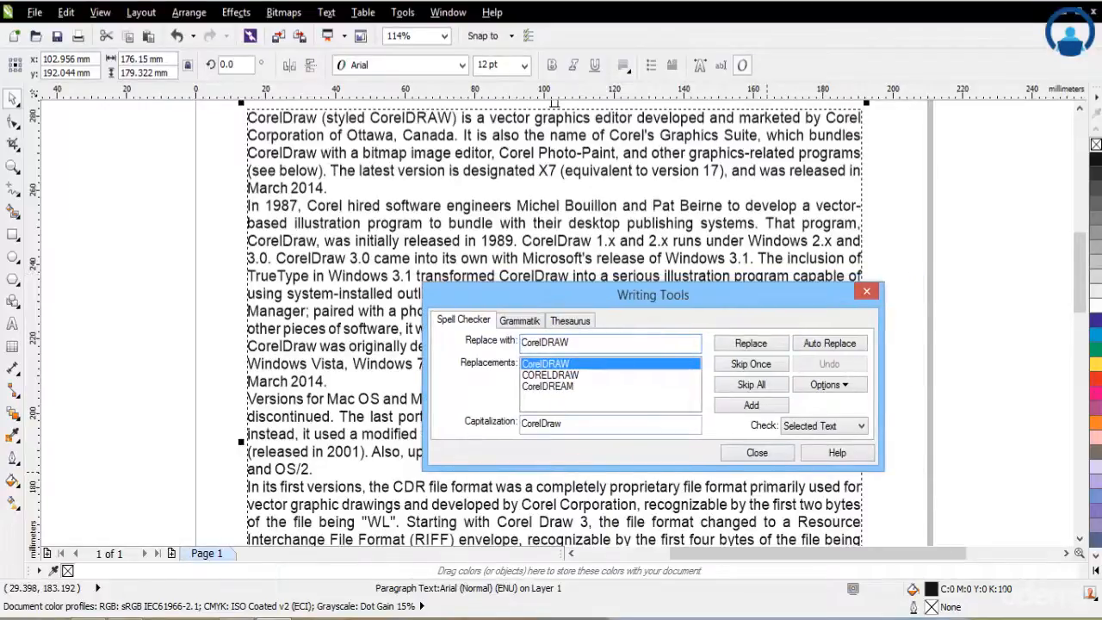
{"action": "left_click", "coordinate": [755, 452]}
Step: Bring up the text commands for the selected paragraph frame
{"action": "left_click", "coordinate": [283, 12]}
{"action": "mouse_move", "coordinate": [325, 13]}
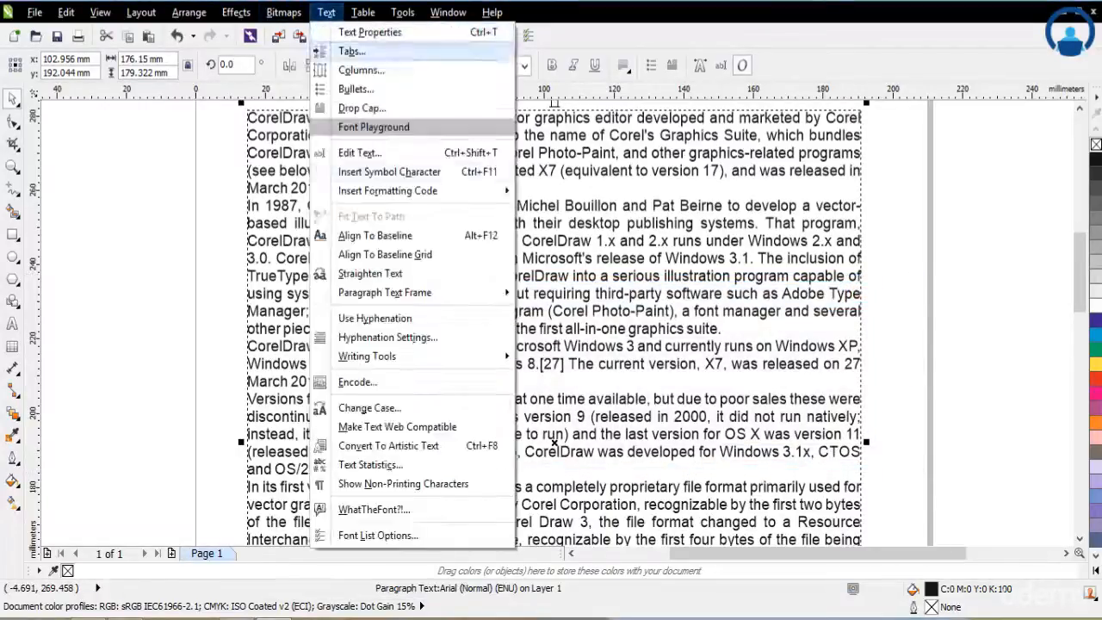